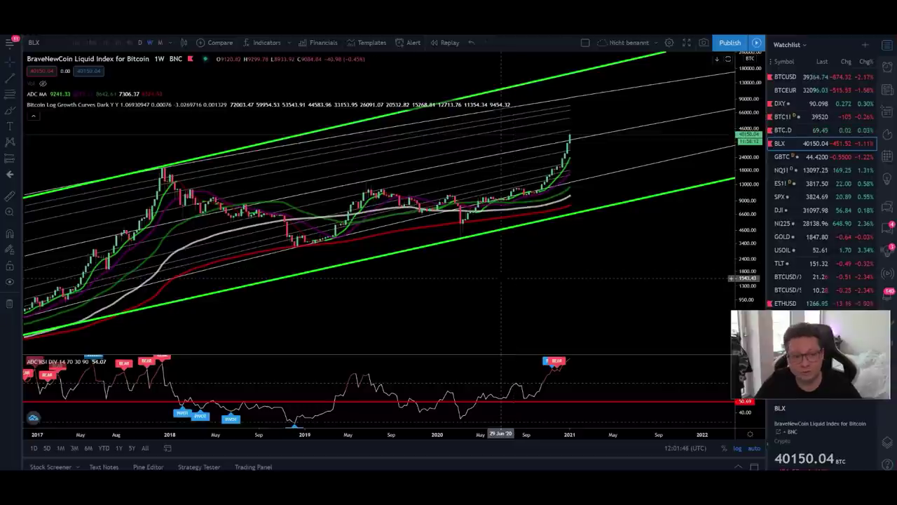
Step: Draw a Fibonacci retracement from the December 2017 high at about 19,737 to the December 2018 low at about 3,097
drag(501, 279, 599, 293)
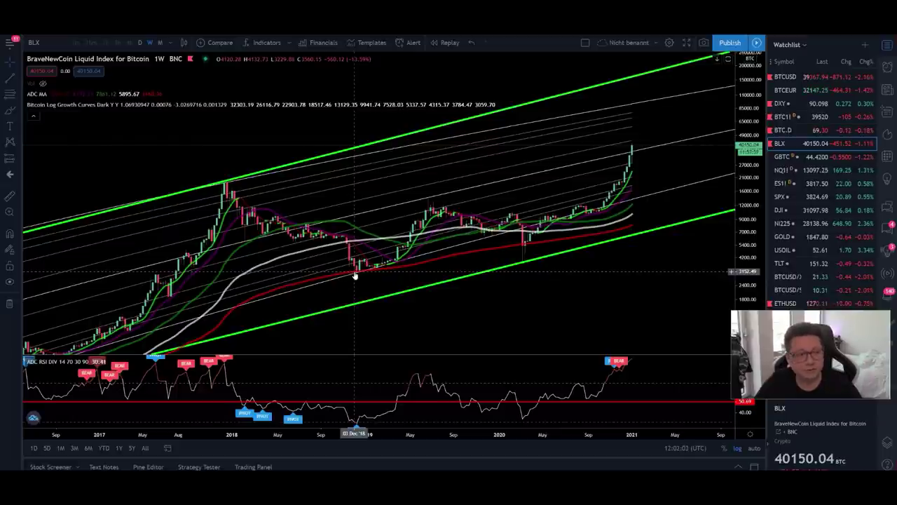
click(12, 92)
click(222, 180)
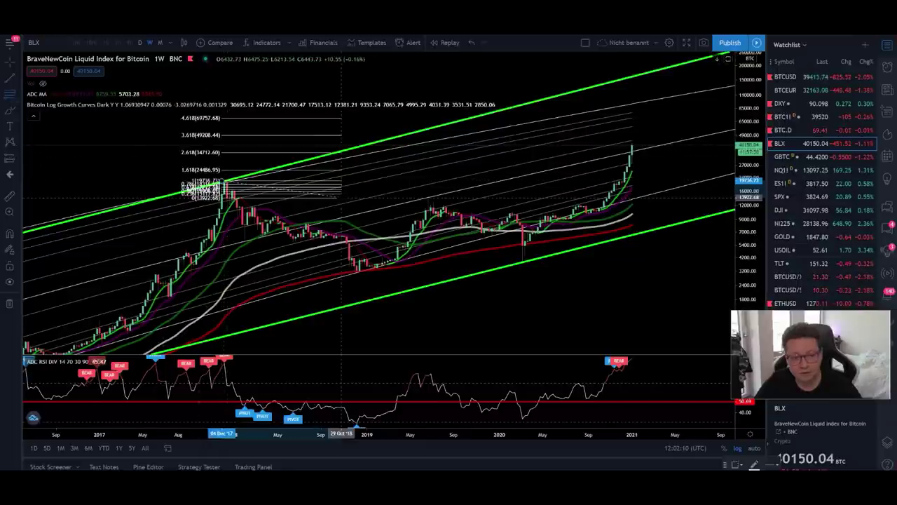
click(588, 272)
Step: Examine the 1.618 and 2.618 extension levels above the 2017 high against the upper green channel line
drag(589, 272, 661, 311)
drag(751, 152, 751, 175)
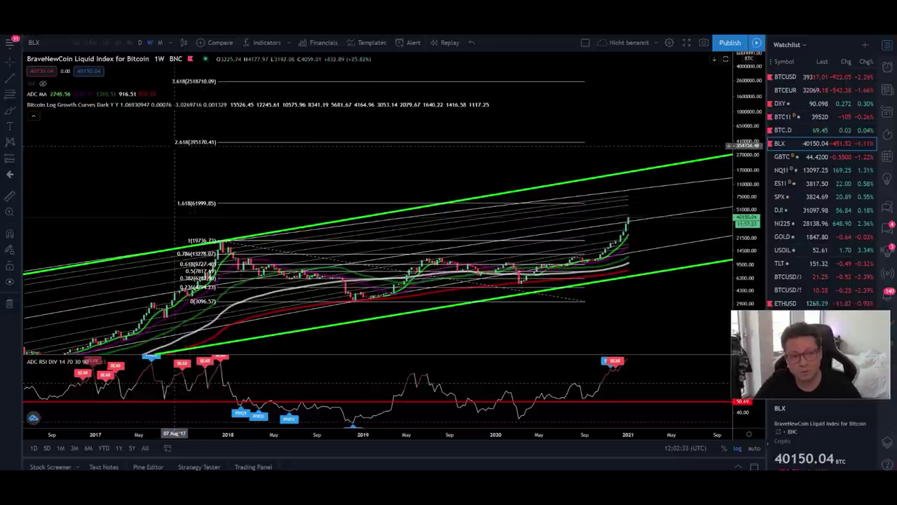
drag(744, 235, 742, 209)
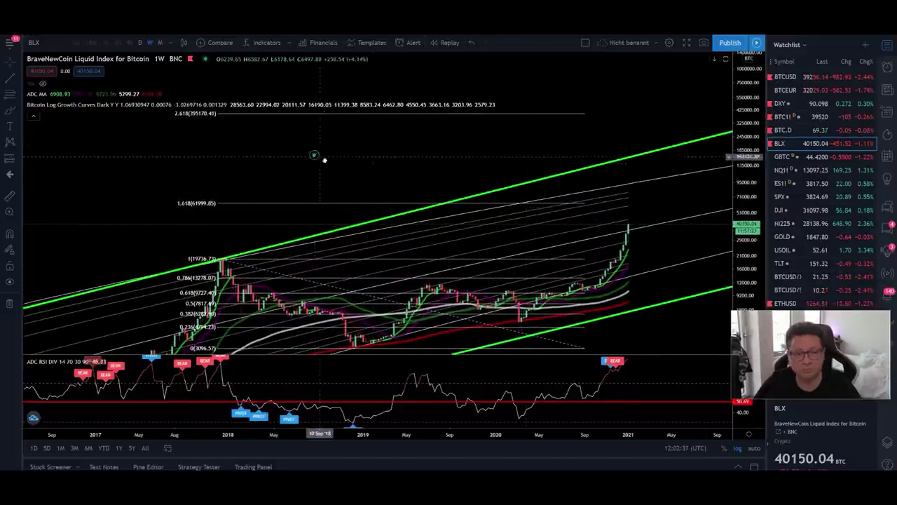
drag(190, 140, 226, 172)
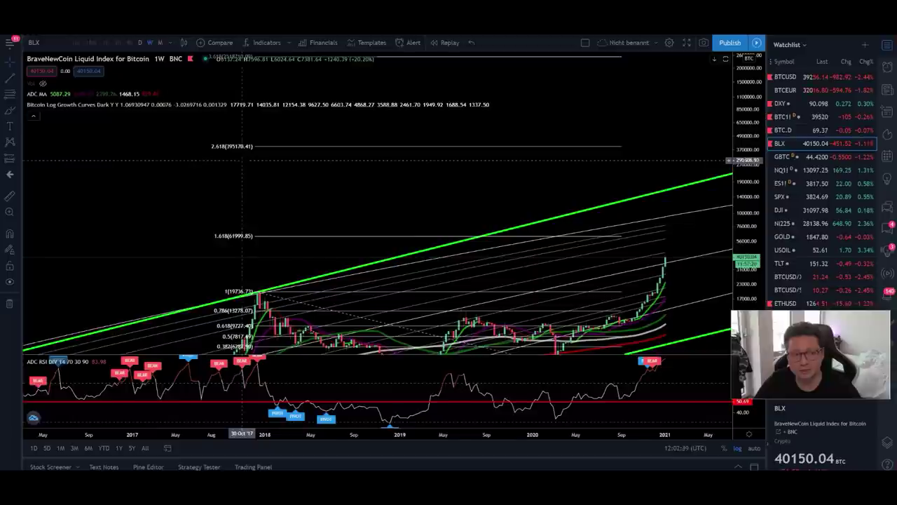
drag(239, 117, 215, 125)
drag(415, 218, 325, 183)
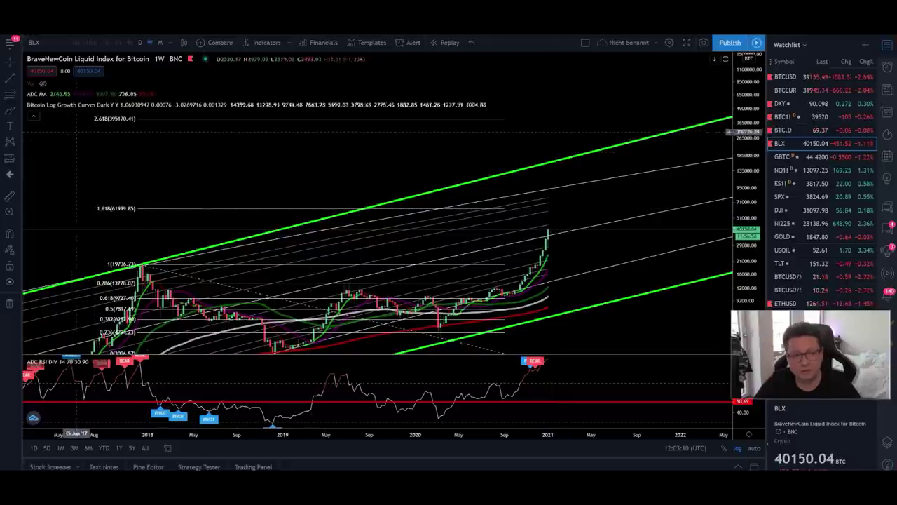
drag(70, 130, 107, 144)
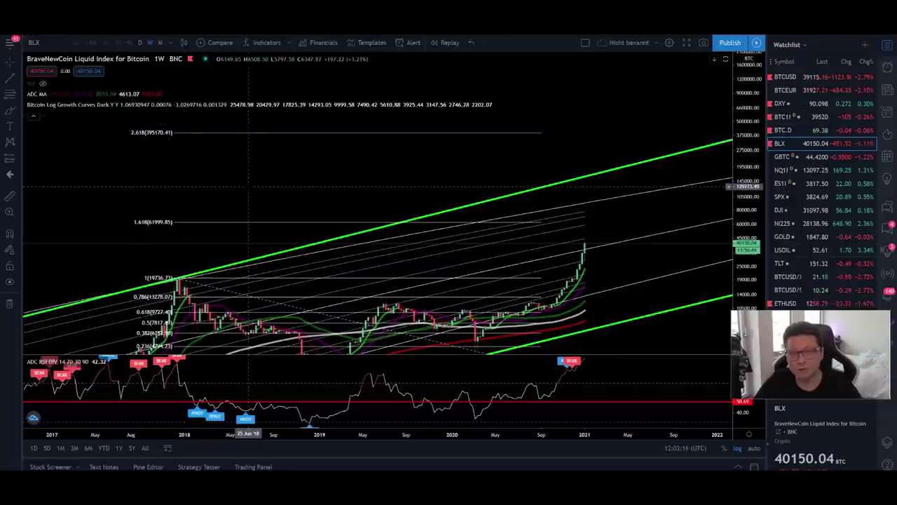
drag(249, 186, 245, 140)
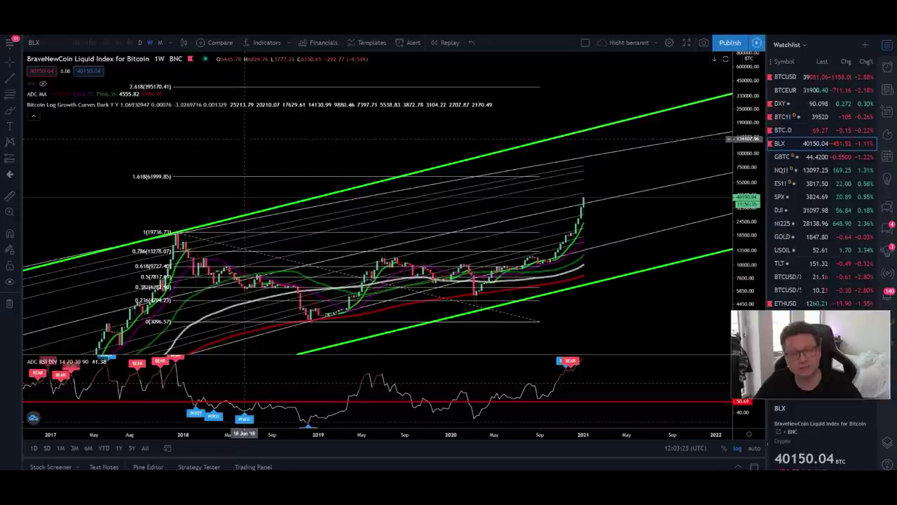
Step: Examine where the projected growth channel meets the 1.618 and 2.618 extensions in coming years, and review the 2013–2017 price history
drag(635, 308, 561, 304)
scroll(640, 264, down, 3)
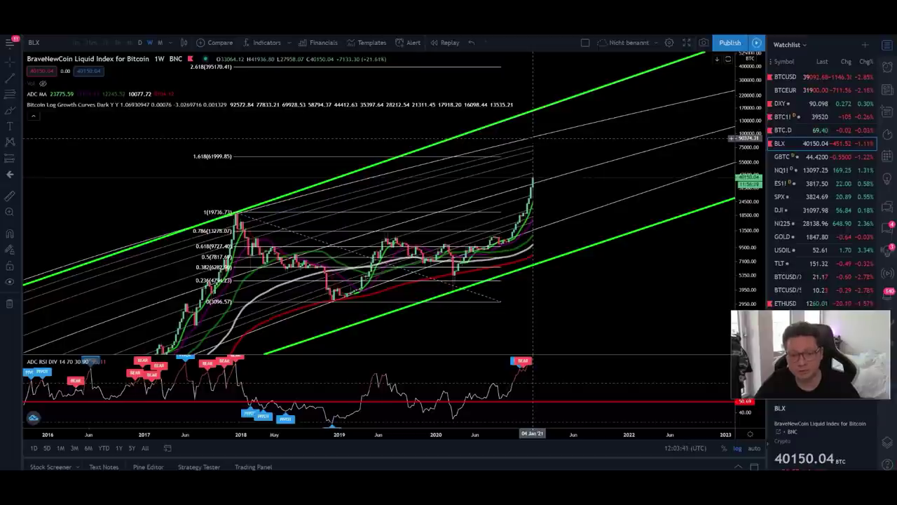
drag(582, 140, 403, 208)
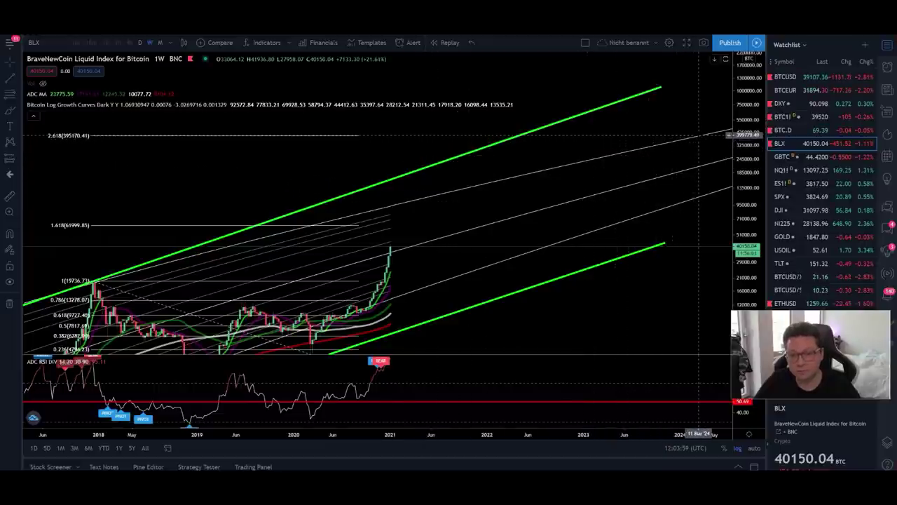
drag(441, 213, 545, 200)
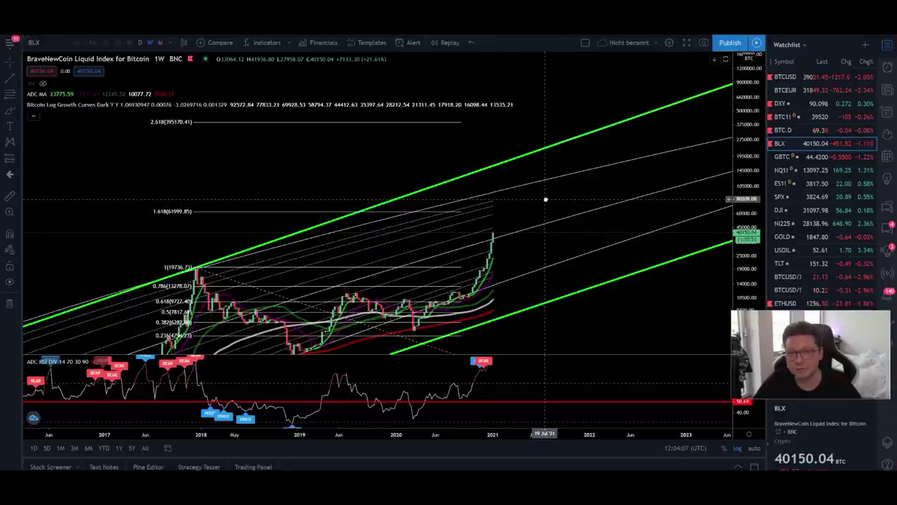
drag(545, 199, 566, 221)
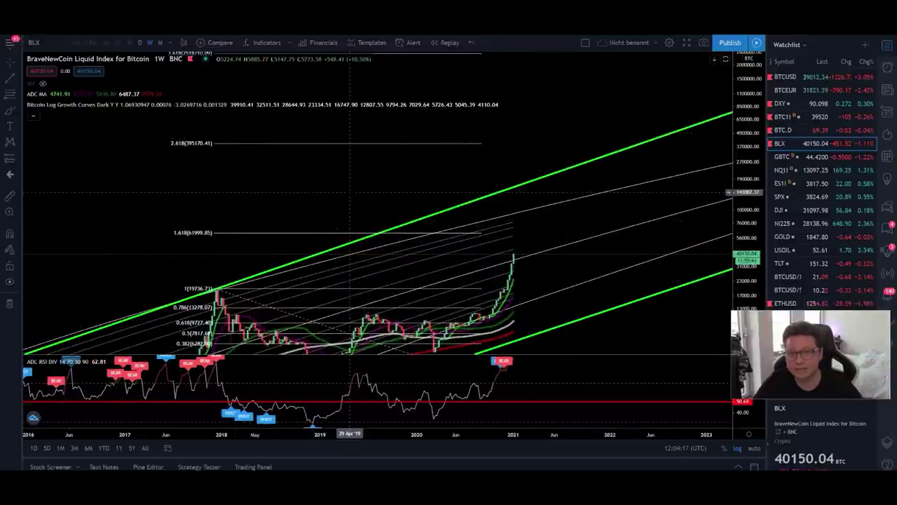
drag(351, 191, 351, 119)
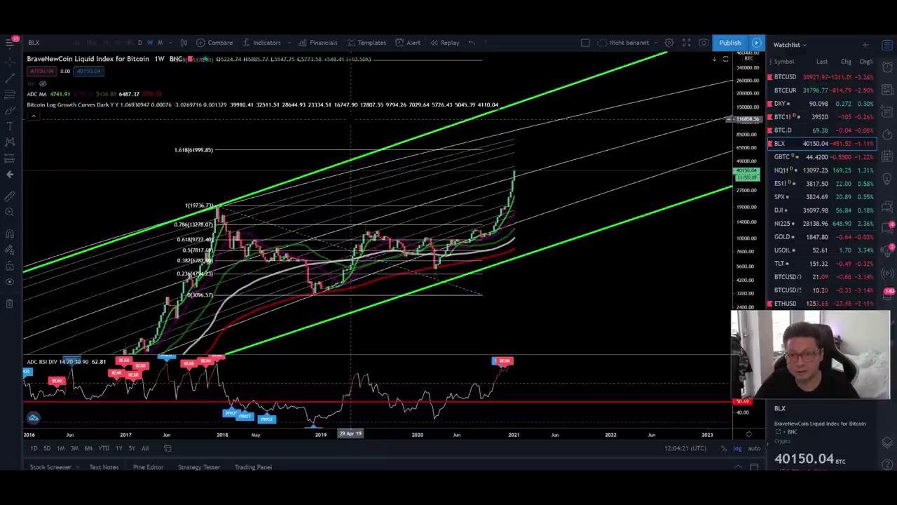
mouse_move(351, 119)
mouse_down()
mouse_move(392, 164)
mouse_move(392, 190)
mouse_move(335, 140)
mouse_move(376, 186)
mouse_move(350, 106)
mouse_up()
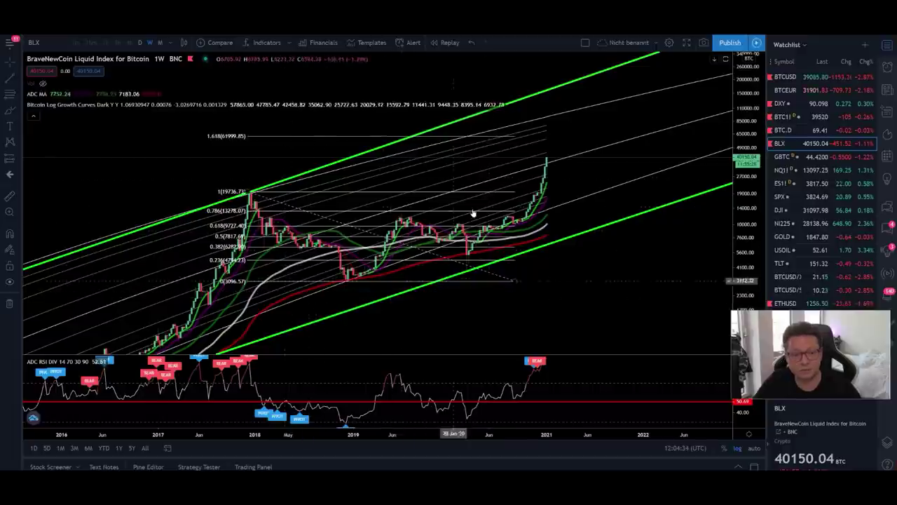
drag(413, 317, 242, 283)
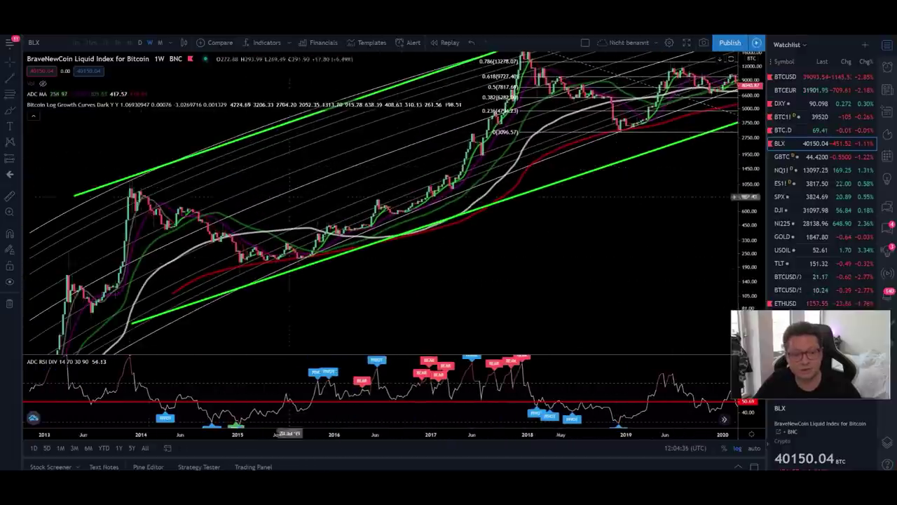
drag(390, 249, 509, 339)
drag(692, 260, 664, 328)
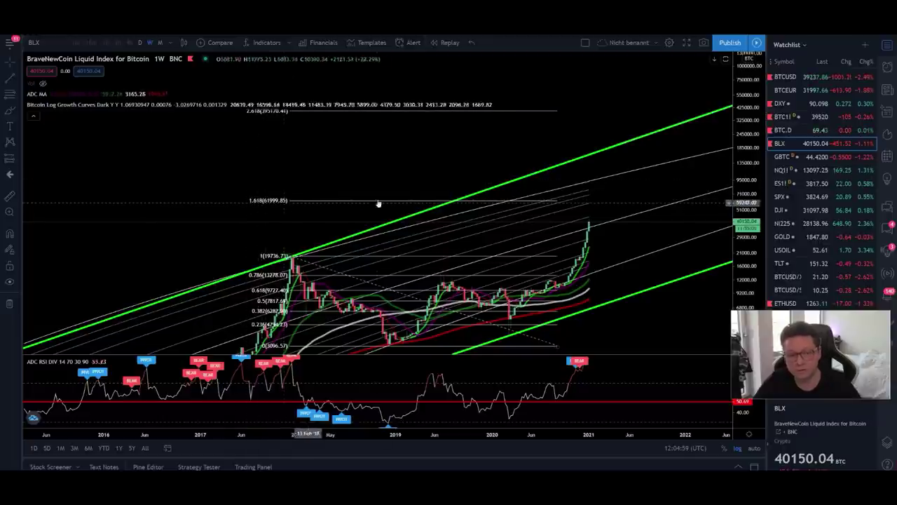
scroll(586, 176, down, 3)
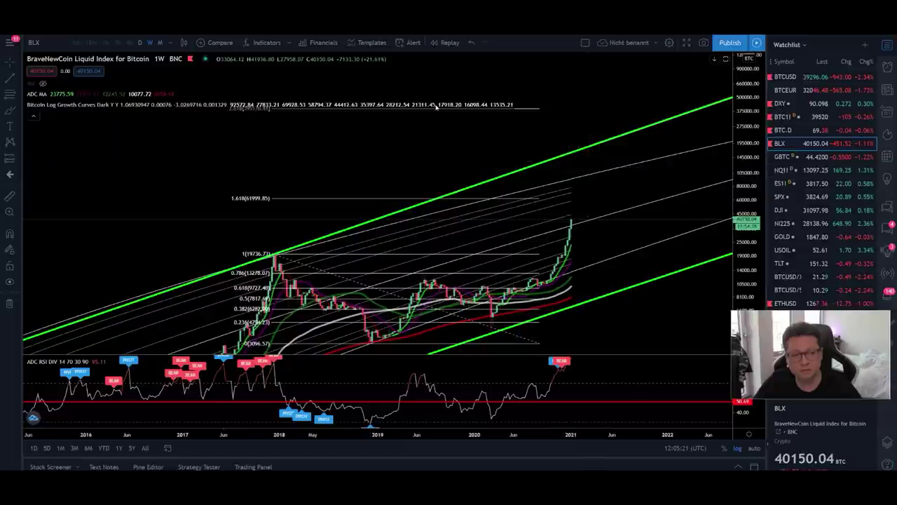
Step: Draw a second Fibonacci retracement from the late-2013 high at about 1,149 to the 2015 low at about 159
drag(656, 379, 641, 224)
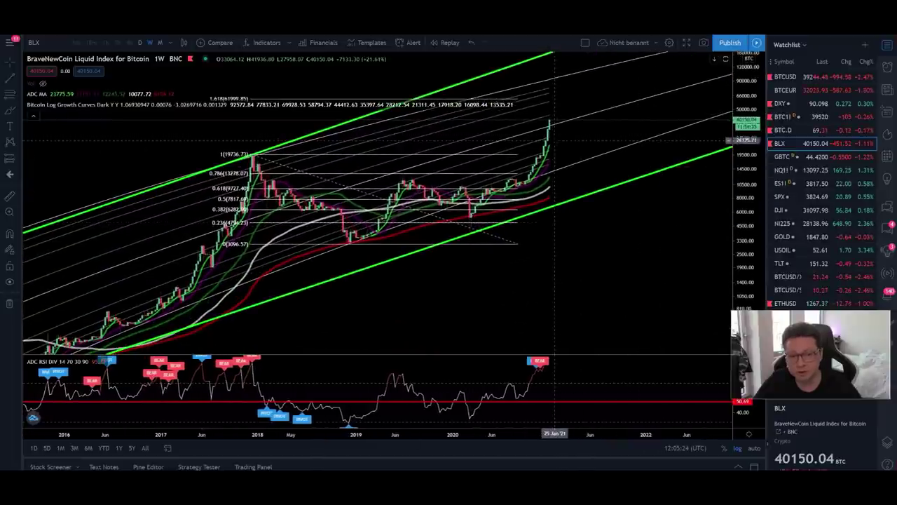
drag(377, 292, 747, 245)
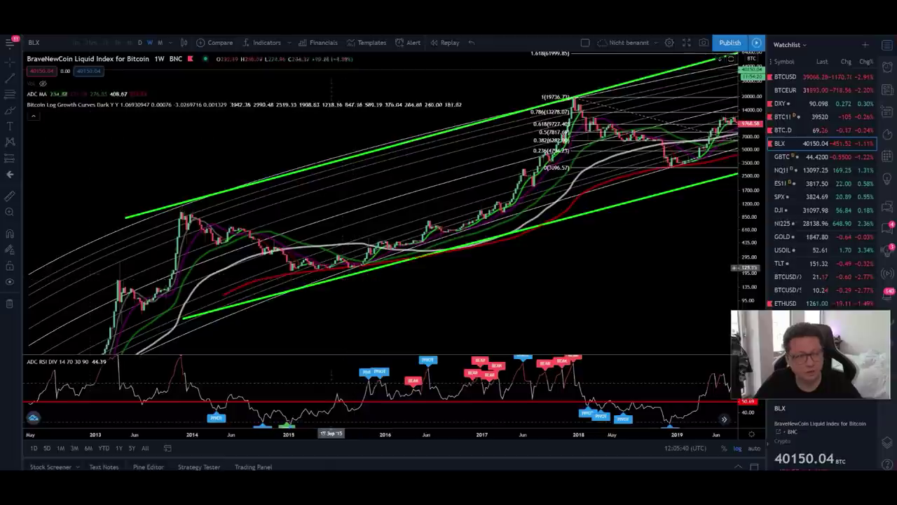
mouse_move(180, 203)
mouse_down()
mouse_move(252, 234)
mouse_move(472, 259)
mouse_move(495, 280)
mouse_up()
drag(158, 183, 245, 202)
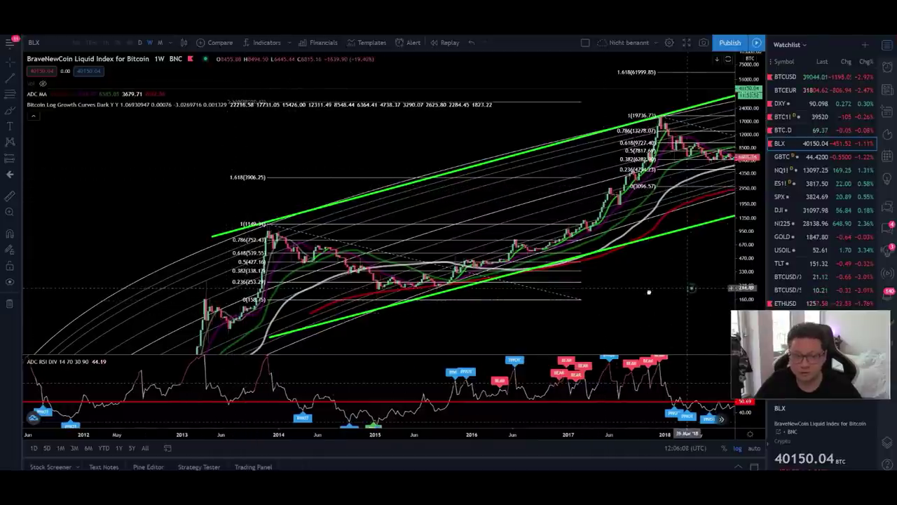
Step: Compare the 2013 retracement's extension levels with the December 2017 peak and the current rally's position relative to its own extensions
drag(685, 287, 569, 274)
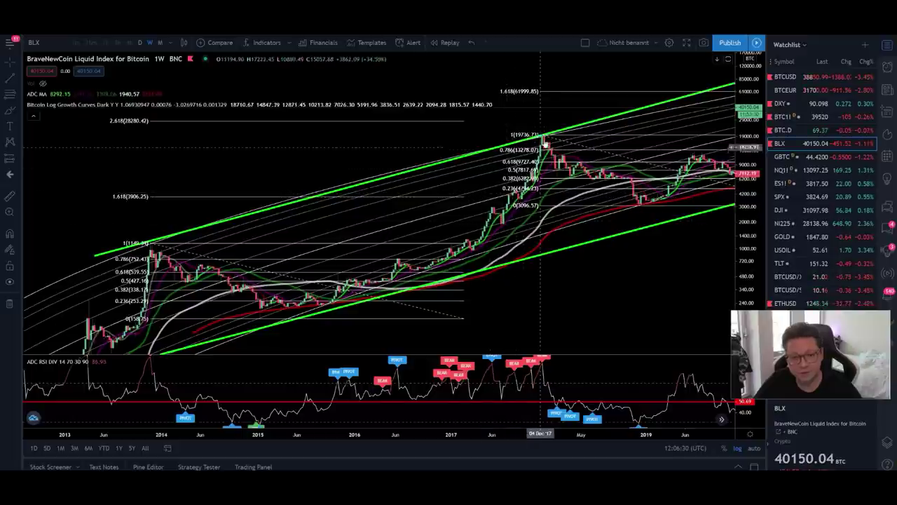
drag(583, 279, 635, 300)
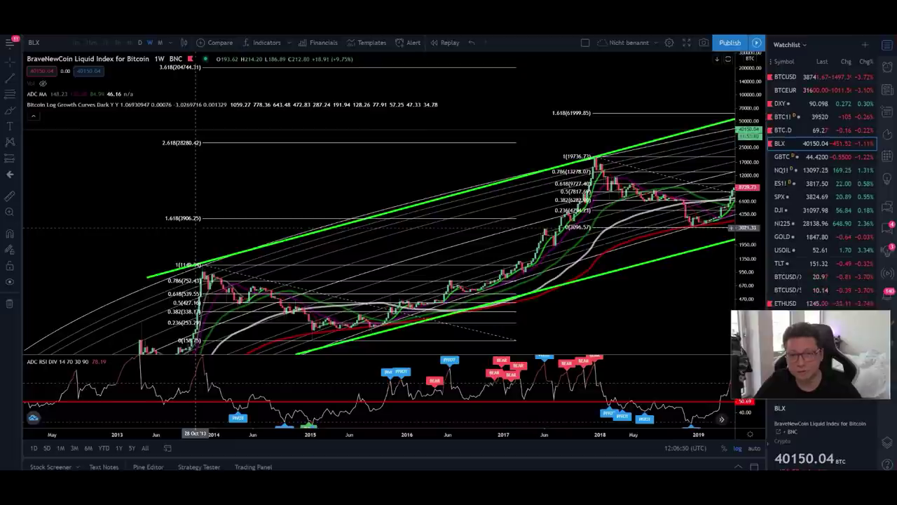
drag(195, 227, 209, 263)
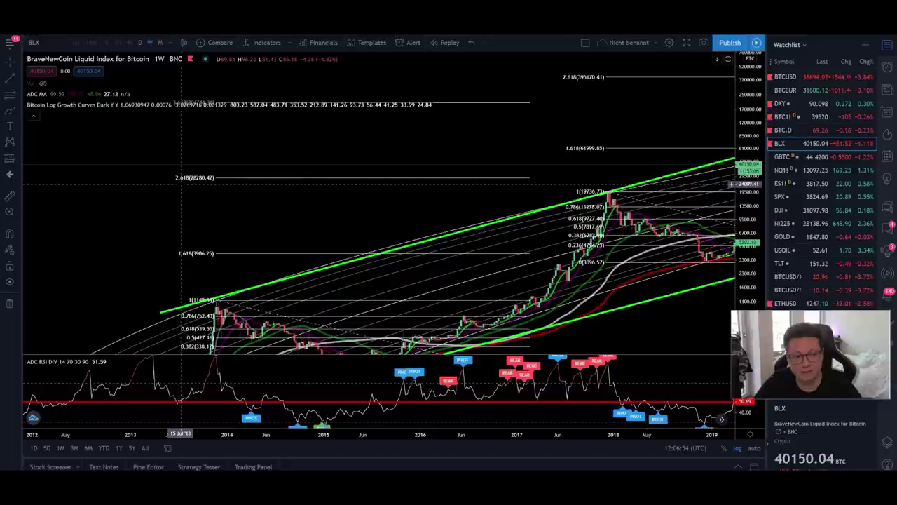
drag(231, 196, 194, 188)
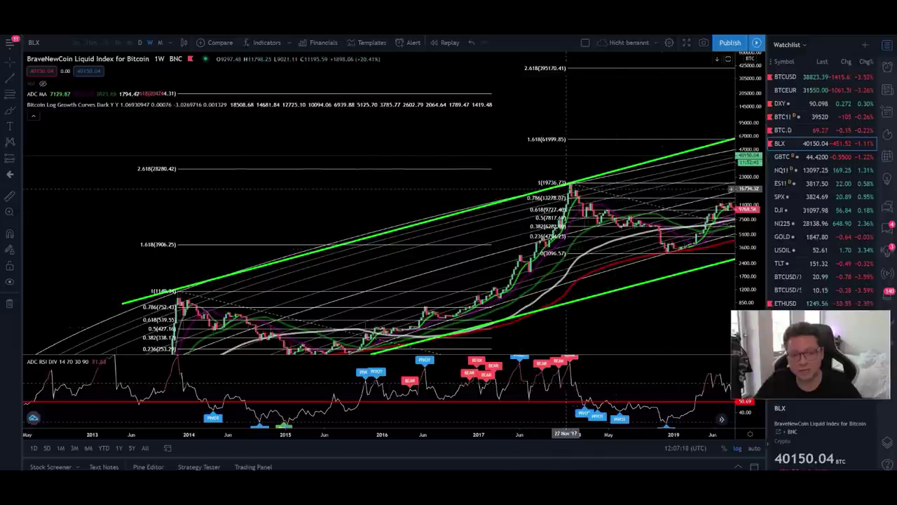
drag(693, 291, 636, 255)
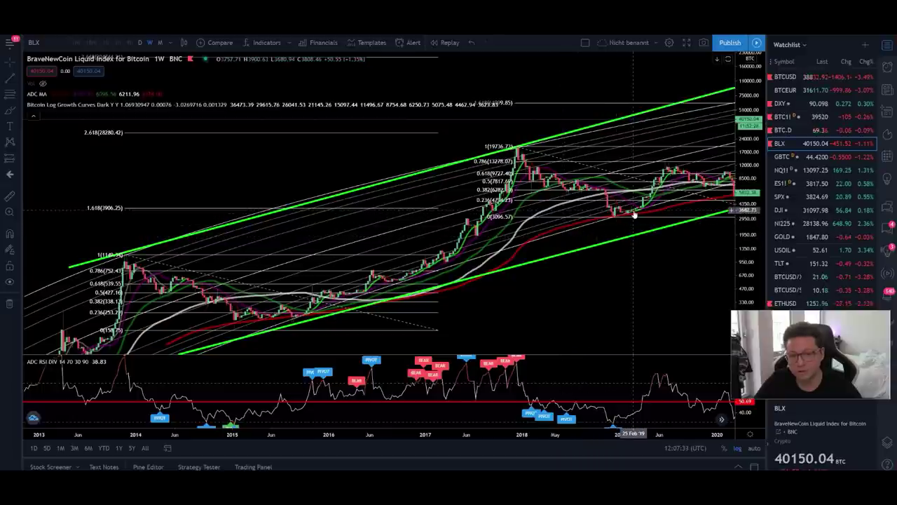
drag(643, 241, 677, 261)
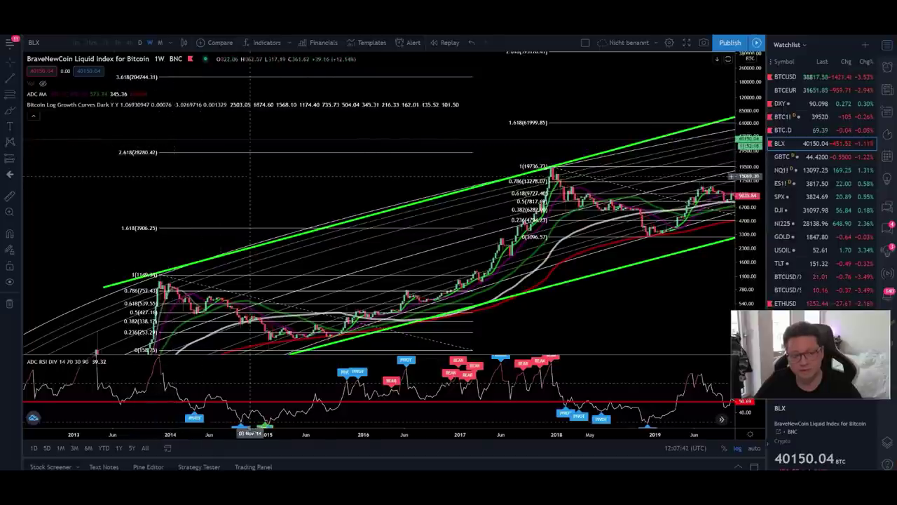
scroll(294, 175, right, 5)
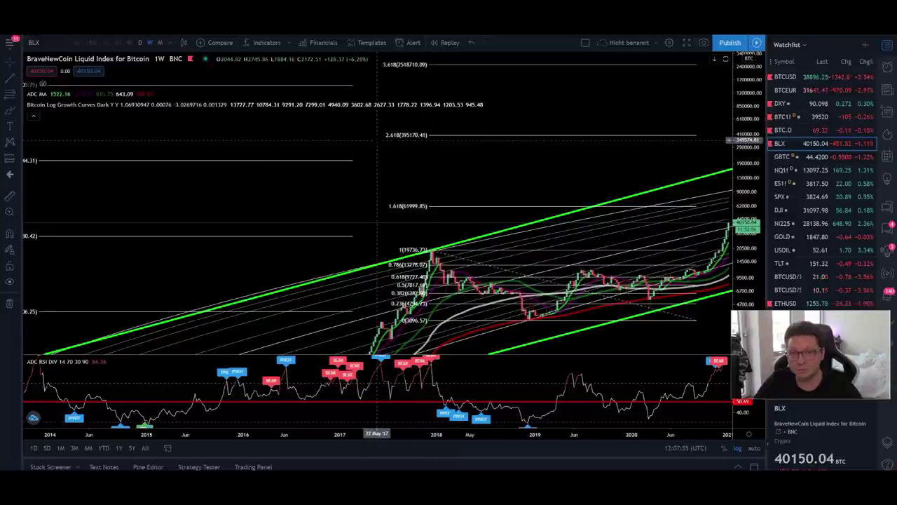
drag(174, 205, 407, 137)
drag(673, 282, 622, 305)
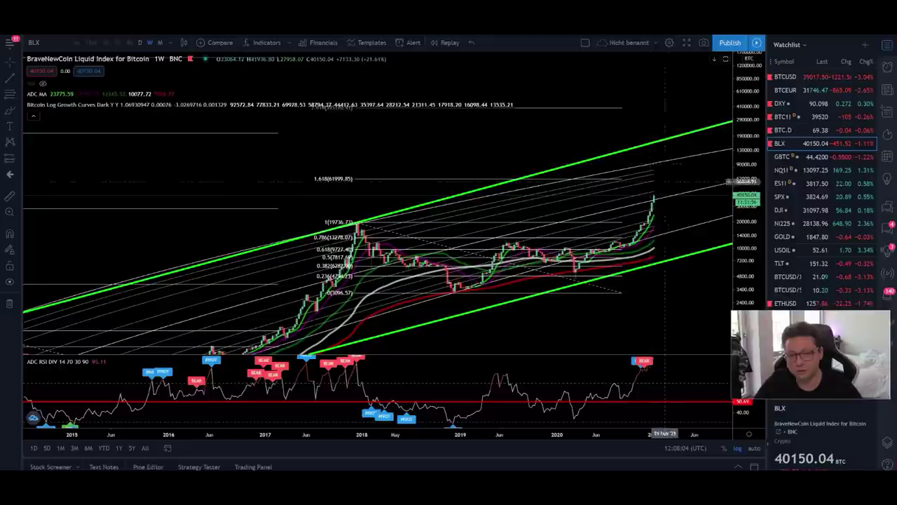
scroll(647, 169, right, 5)
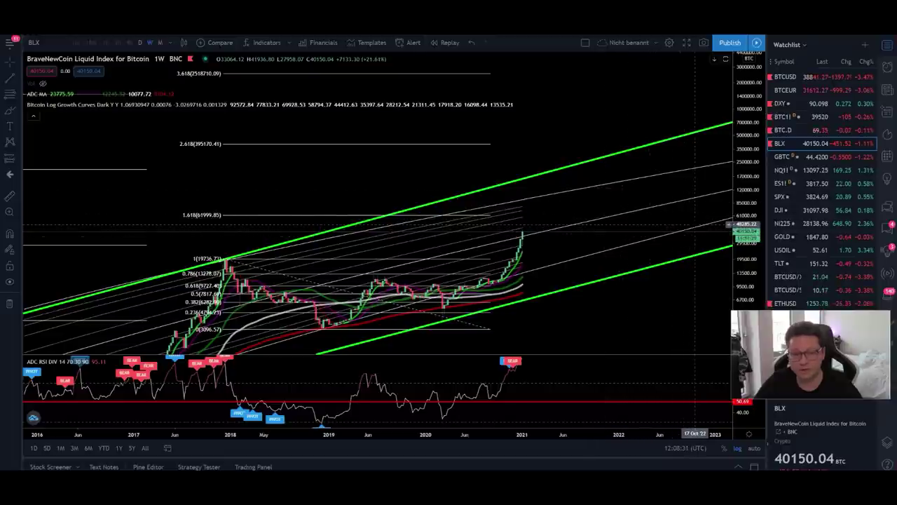
Step: Draw a third Fibonacci retracement from the June 2011 high at about 32.83 to the 2011 low at about 1.89, and view its extensions
drag(540, 328, 661, 312)
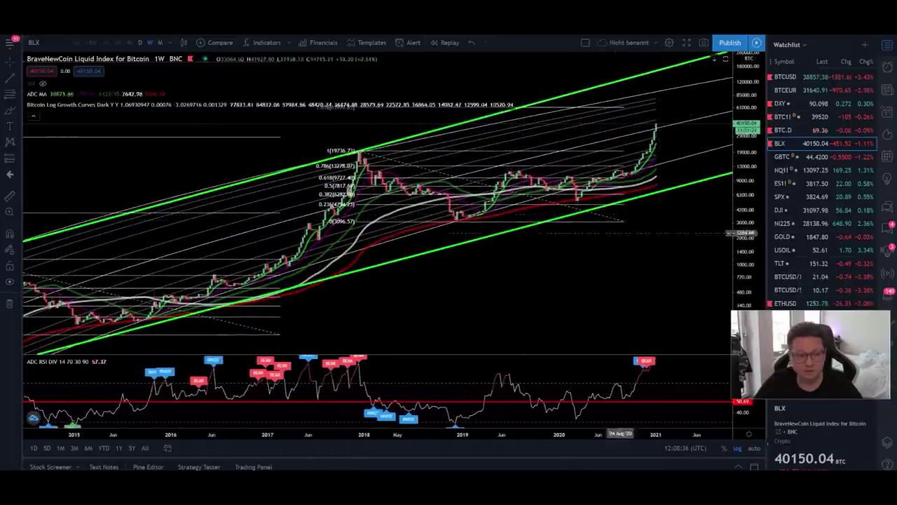
drag(403, 296, 572, 265)
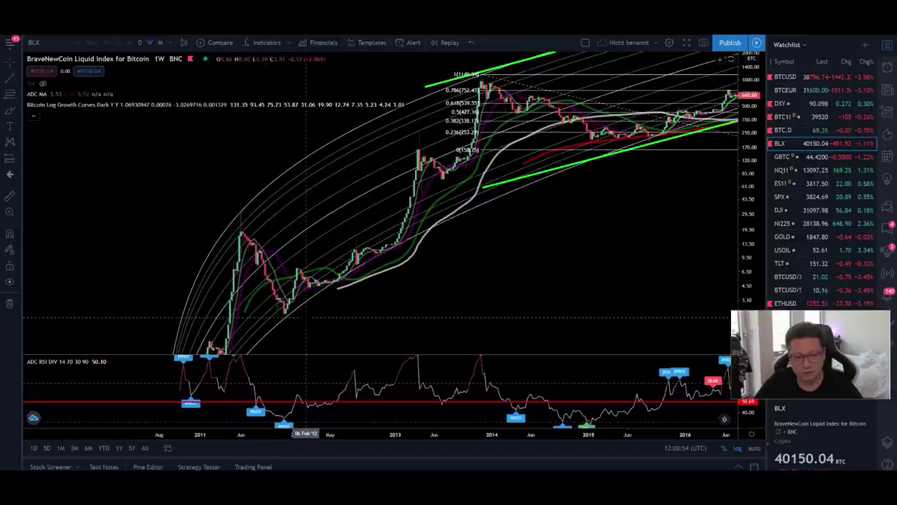
click(238, 208)
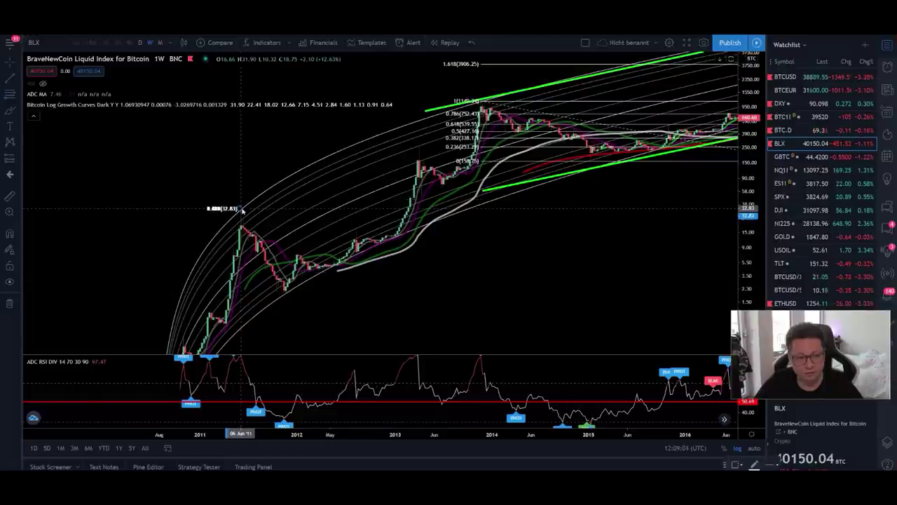
click(401, 294)
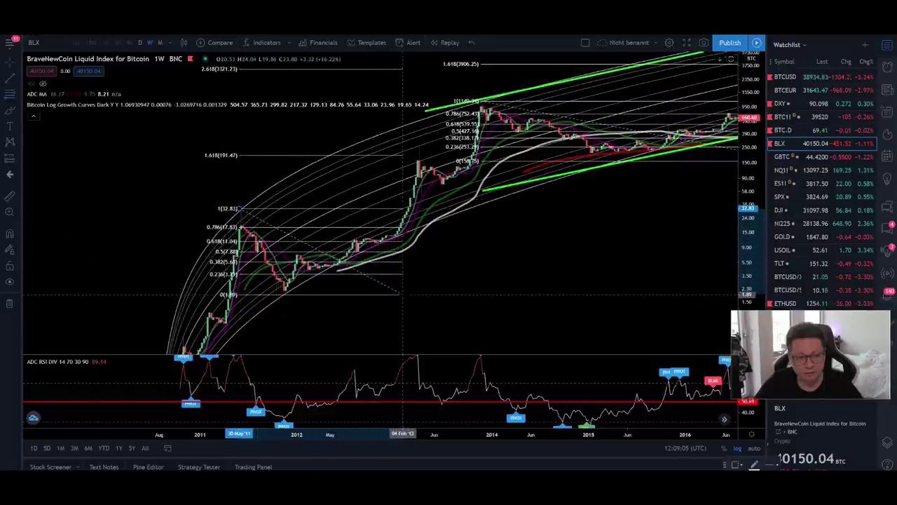
drag(455, 257, 474, 296)
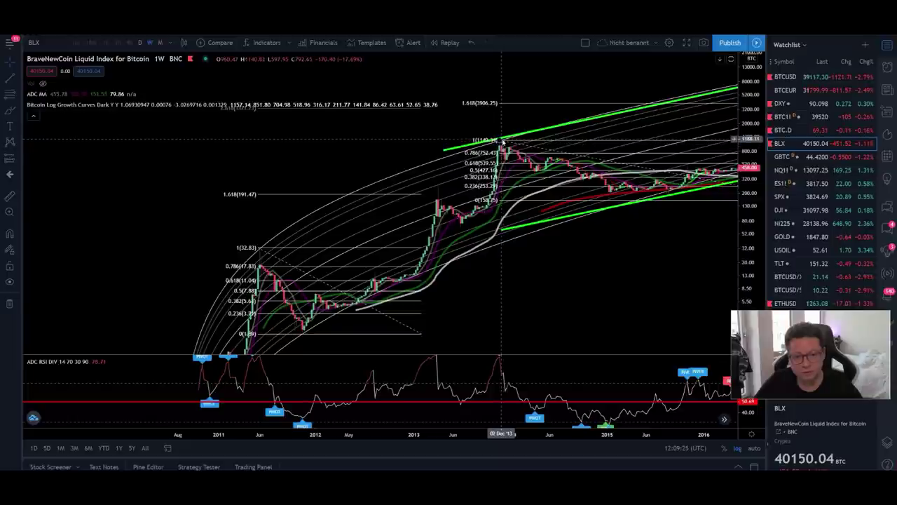
drag(335, 147, 342, 203)
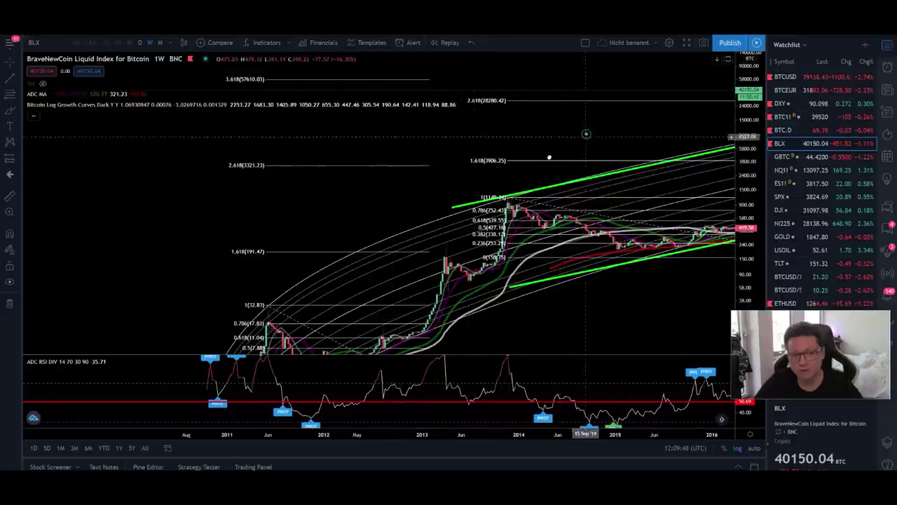
Step: Compare the current rally with the 1.618 and 2.618 extensions and the projected growth channel, from the past cycles out to 2026
drag(586, 203, 481, 232)
drag(563, 239, 398, 184)
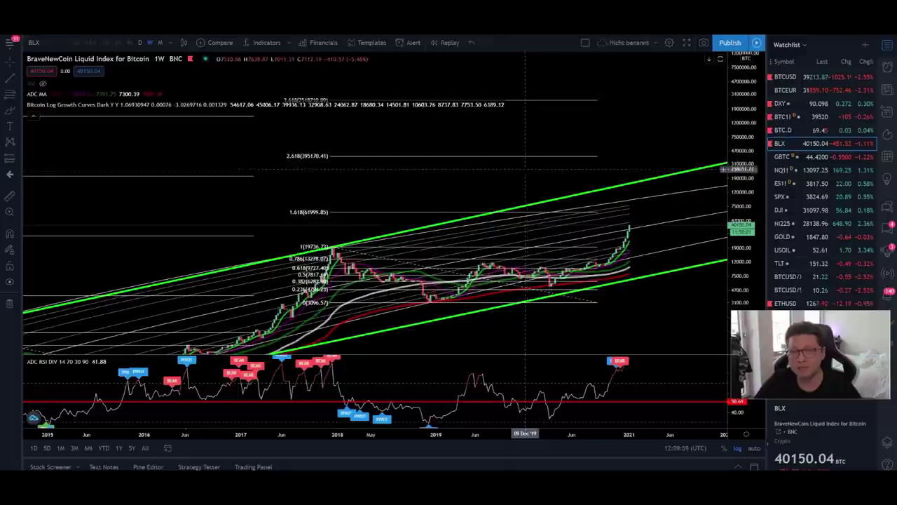
drag(523, 188, 387, 179)
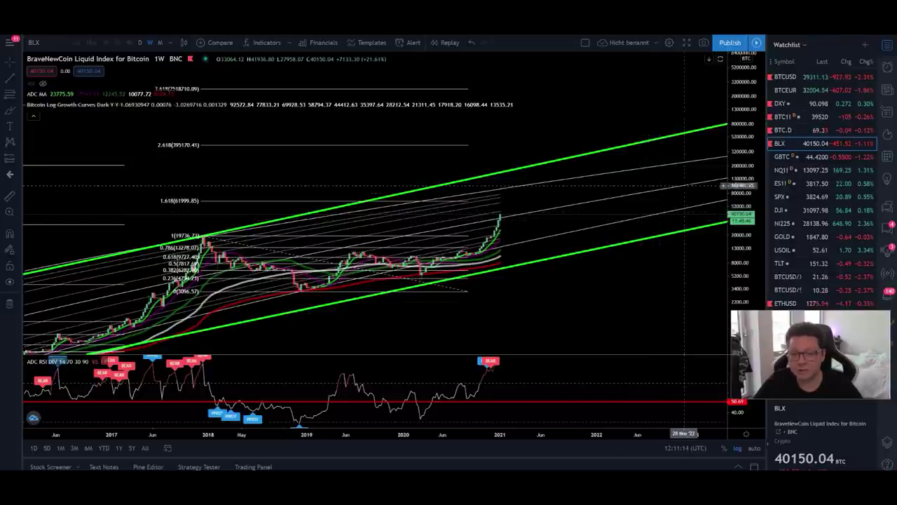
drag(694, 151, 406, 219)
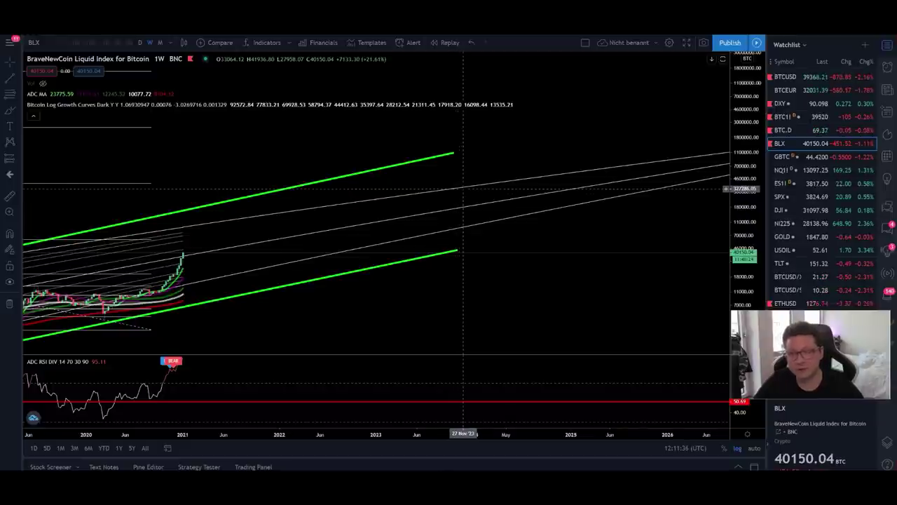
scroll(449, 179, left, 10)
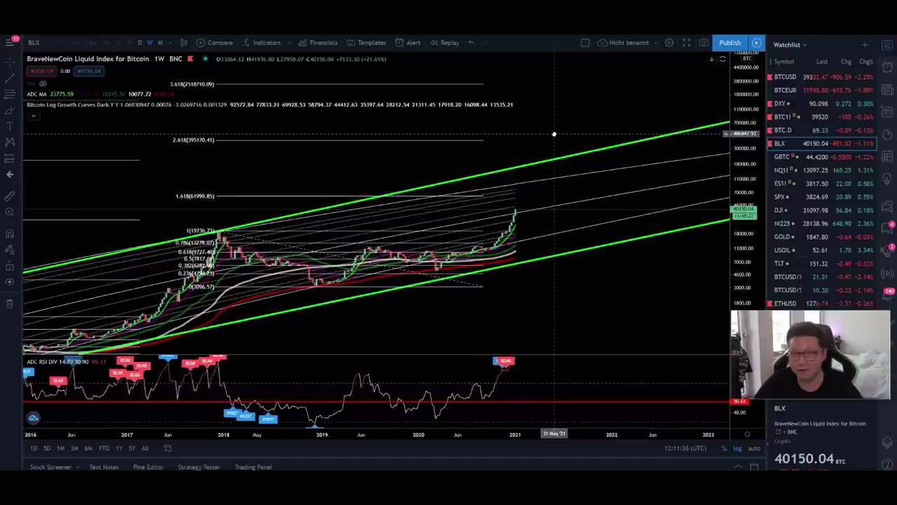
drag(554, 133, 607, 100)
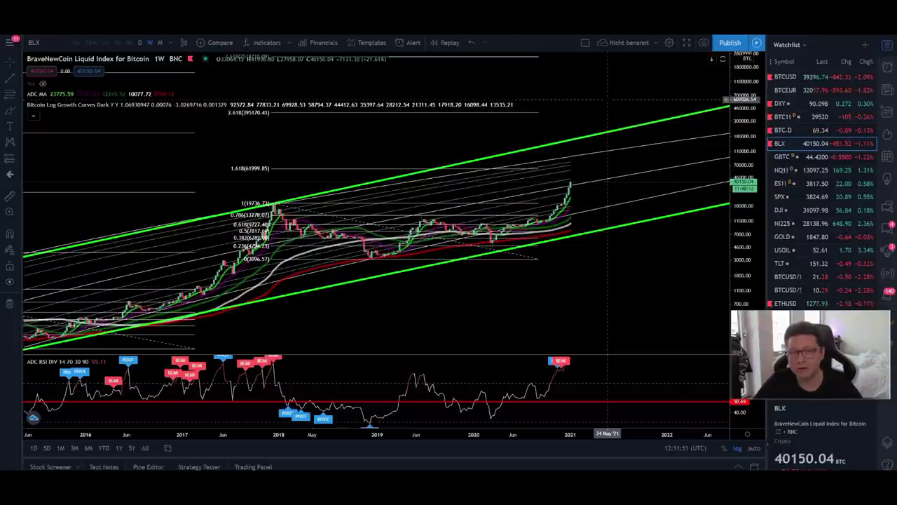
drag(416, 134, 471, 191)
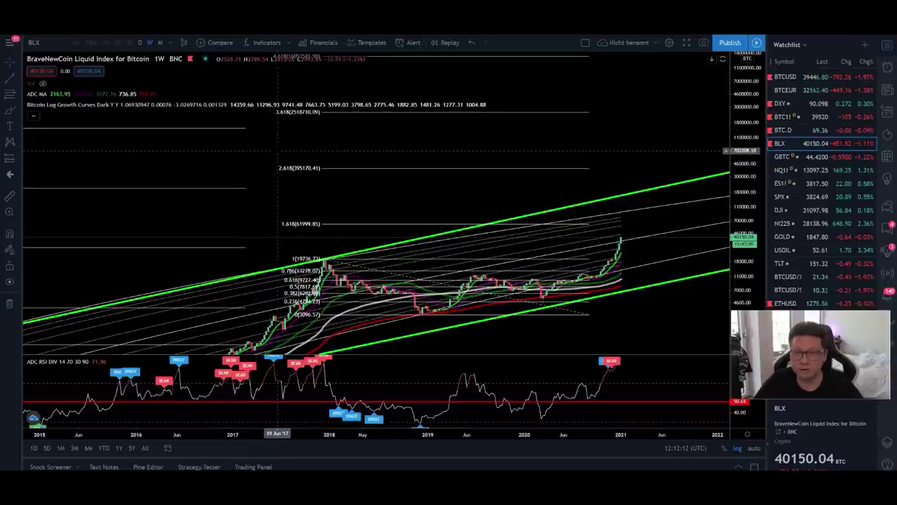
Step: Switch to the YouTube video page and highlight the description's Discord contact lines for the BUY / SELL Indicator
key(alt+Tab)
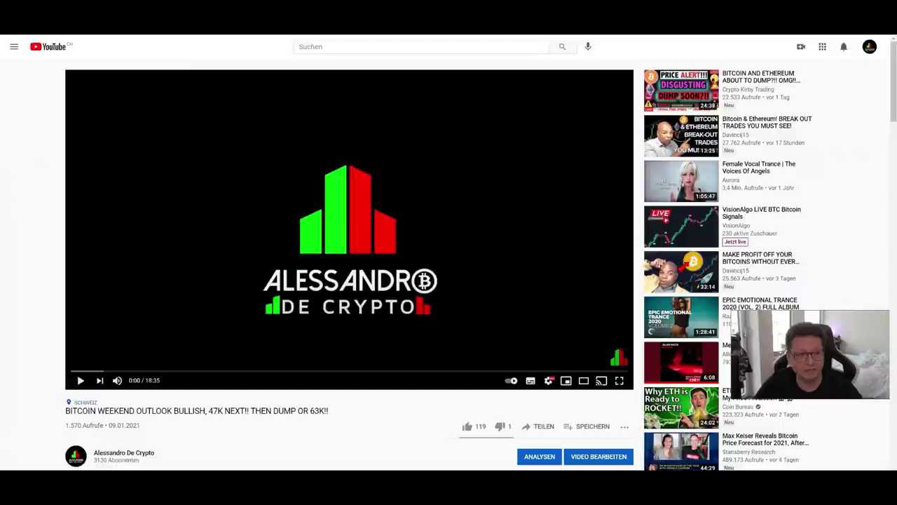
scroll(212, 226, down, 3)
scroll(199, 227, down, 5)
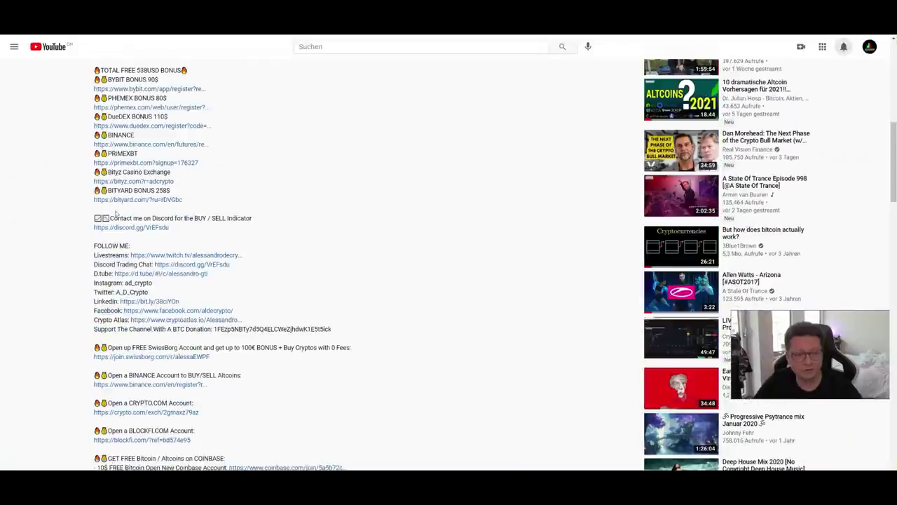
drag(94, 217, 204, 229)
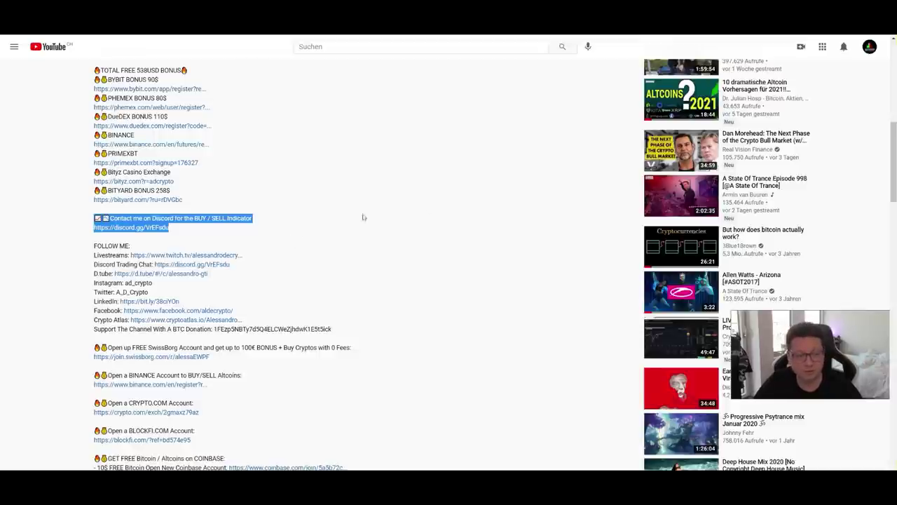
Step: Bring up the Discord pop-out of the Crystal Ball Indicator stream, view its charts, and move the window off the YouTube page
key(alt+Tab)
drag(322, 157, 303, 126)
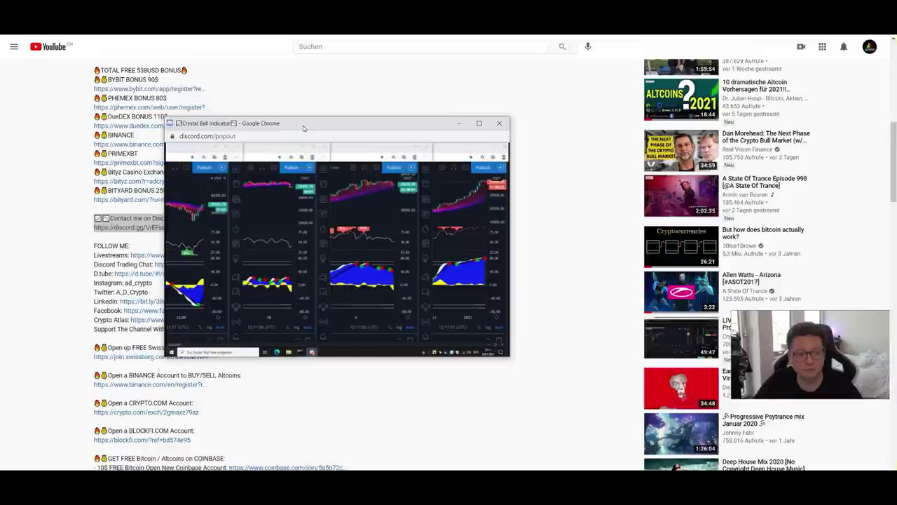
mouse_move(315, 257)
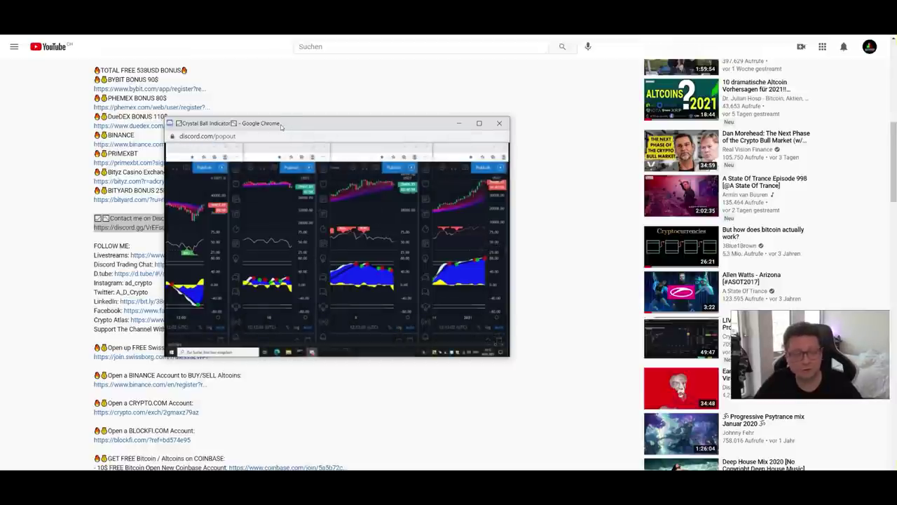
drag(283, 127, 896, 118)
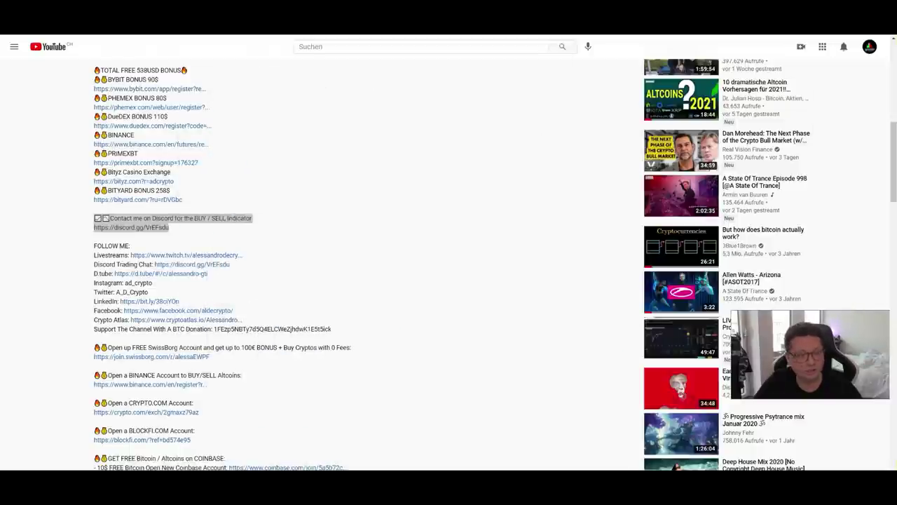
Step: Switch back to TradingView, load the BTCUSD chart from the watchlist, and turn off its logarithmic price scale
key(alt+Tab)
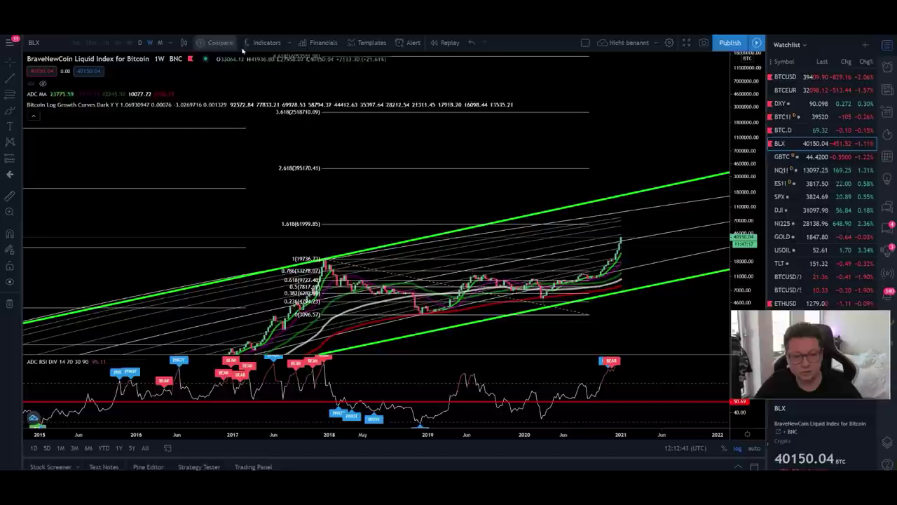
click(785, 77)
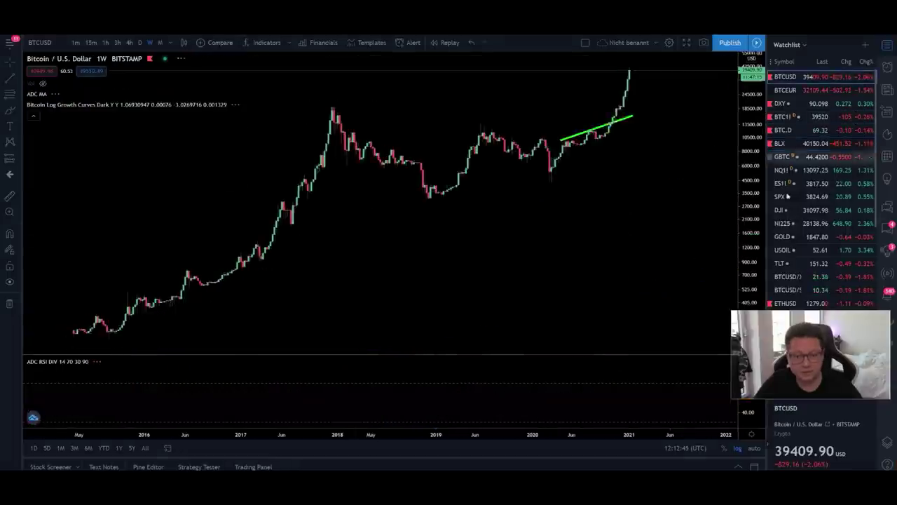
click(739, 448)
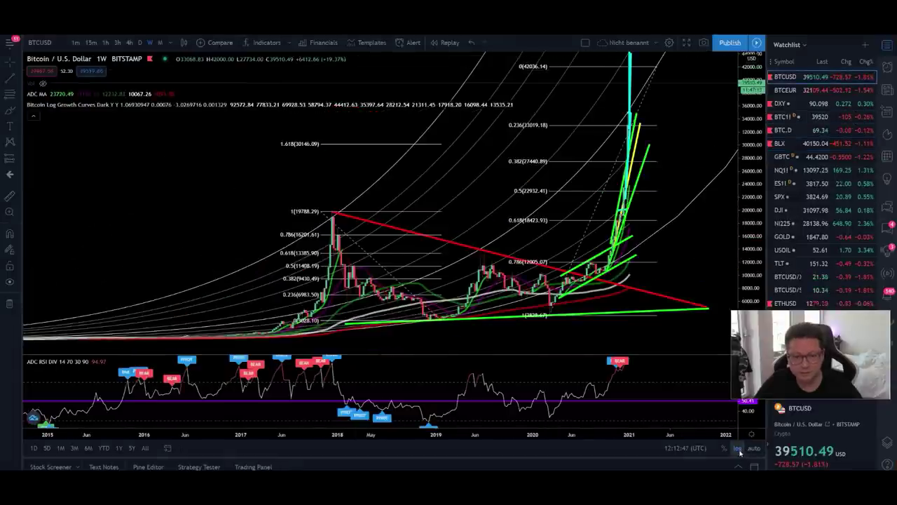
Step: Inspect the weekly extension levels above the 2017 high, reset the price scale, and focus on the 2020–2021 rally's retracement levels
drag(747, 123, 484, 162)
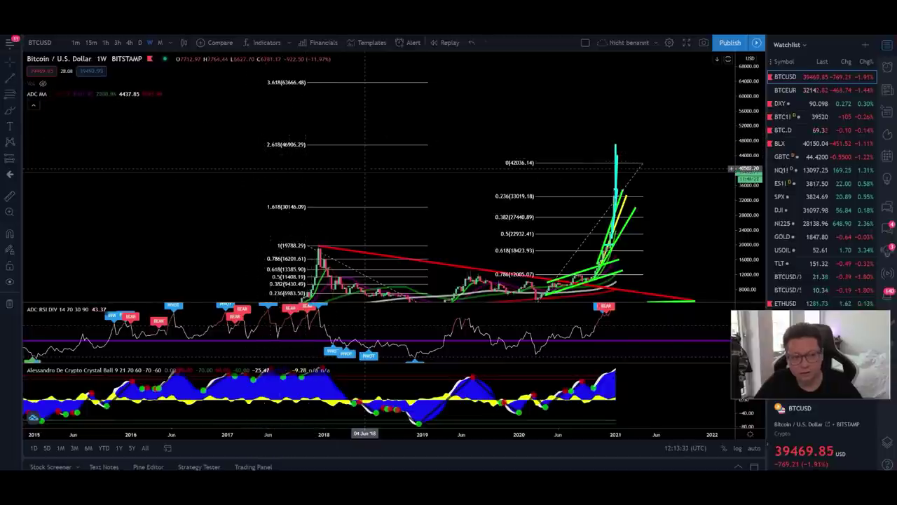
drag(737, 130, 736, 204)
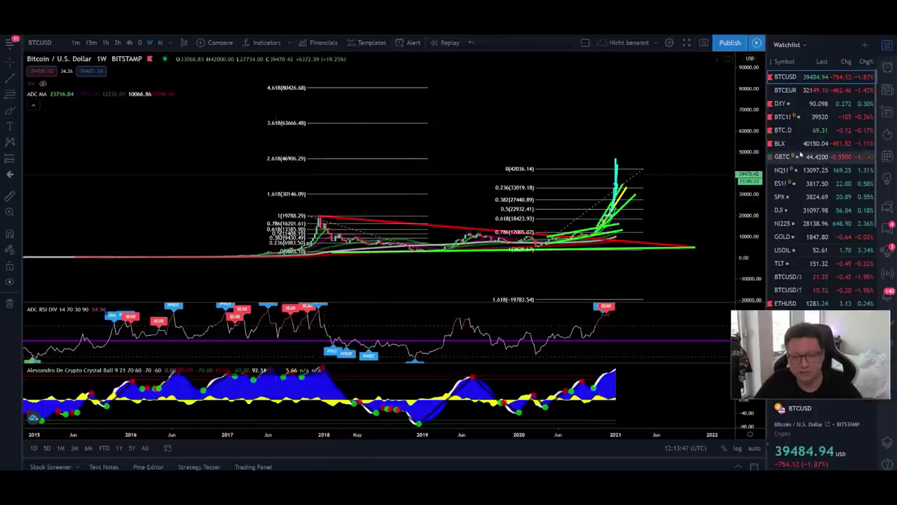
right_click(756, 131)
click(796, 114)
scroll(441, 185, up, 5)
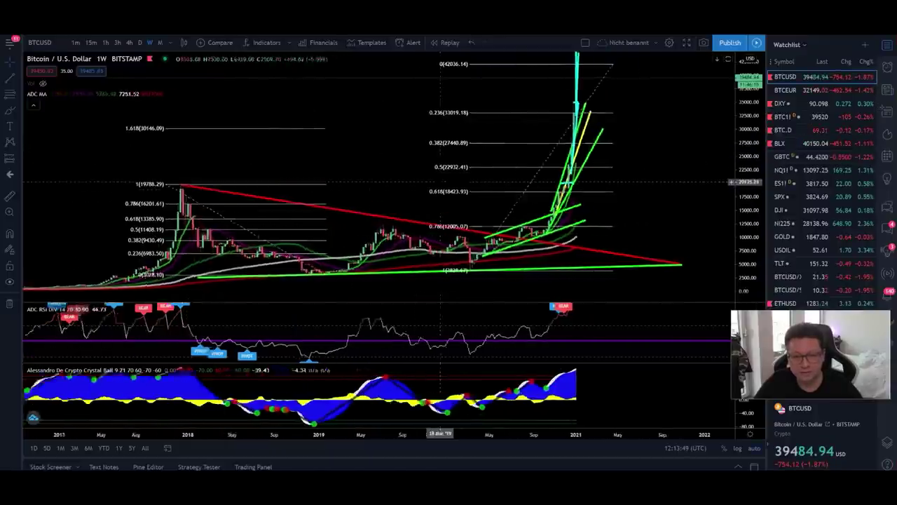
drag(441, 186, 652, 190)
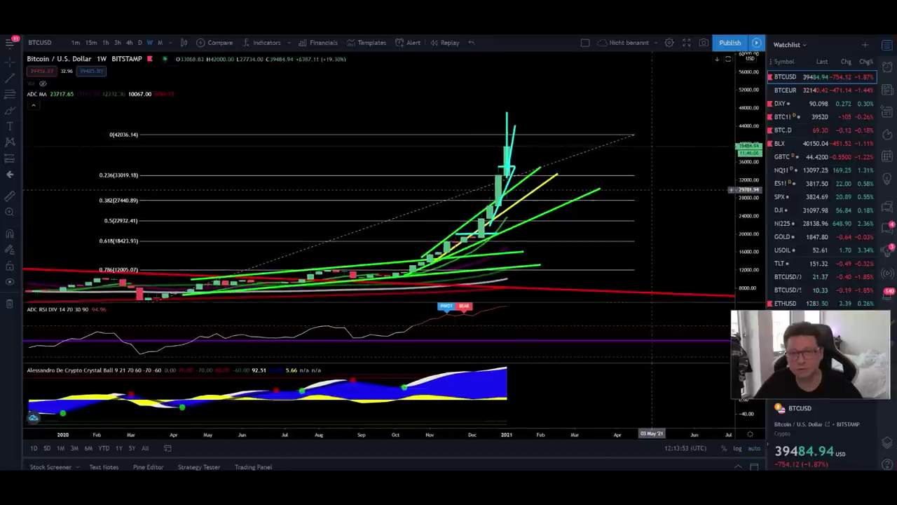
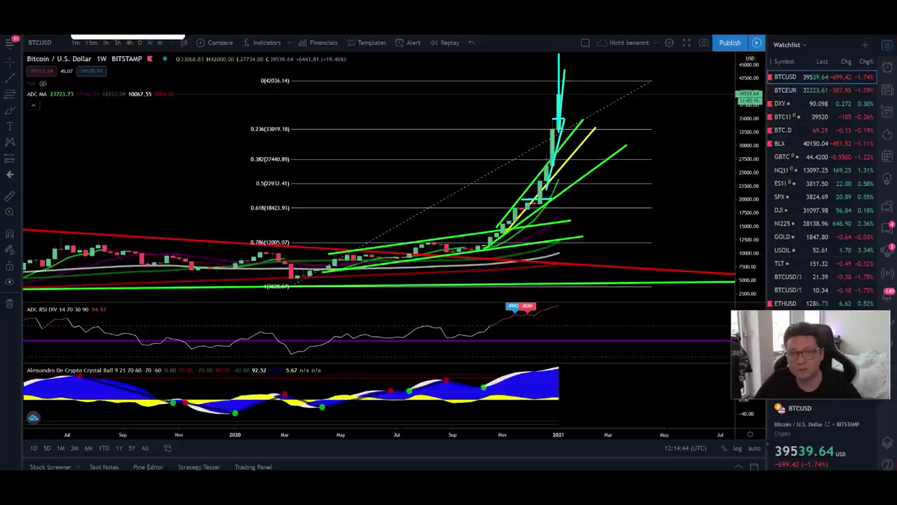
Step: Check Bybit's weekly BTCUSD chart and its indicators, and return to TradingView
key(alt+Tab)
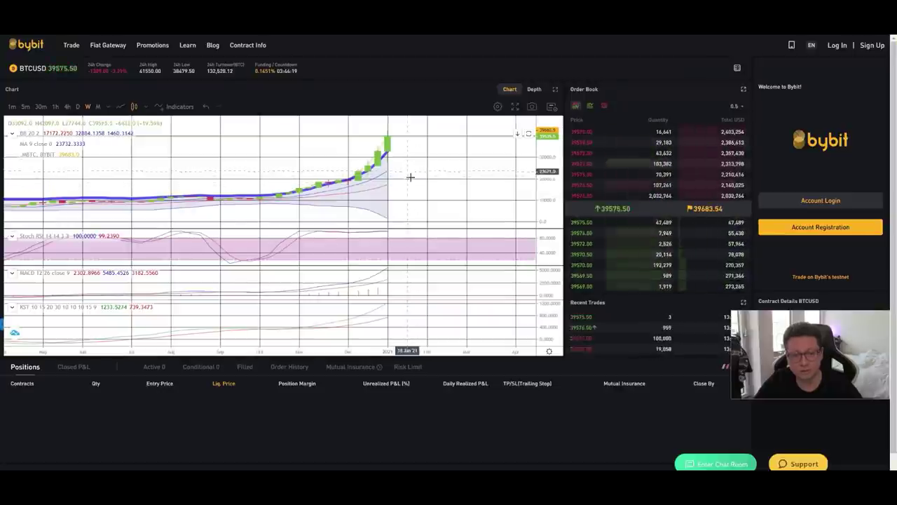
key(alt+Tab)
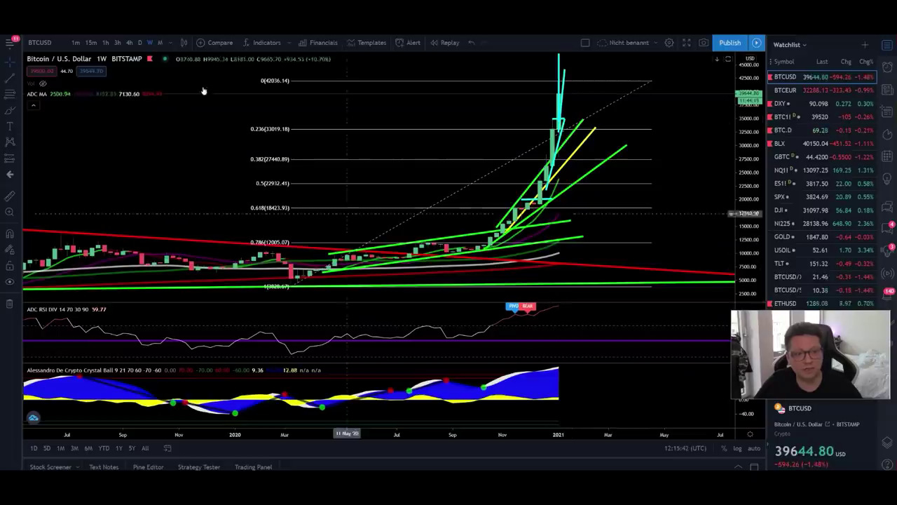
Step: Set the BTCUSD chart to the daily interval and examine the rally since autumn 2020 against its trend lines and moving averages
click(139, 42)
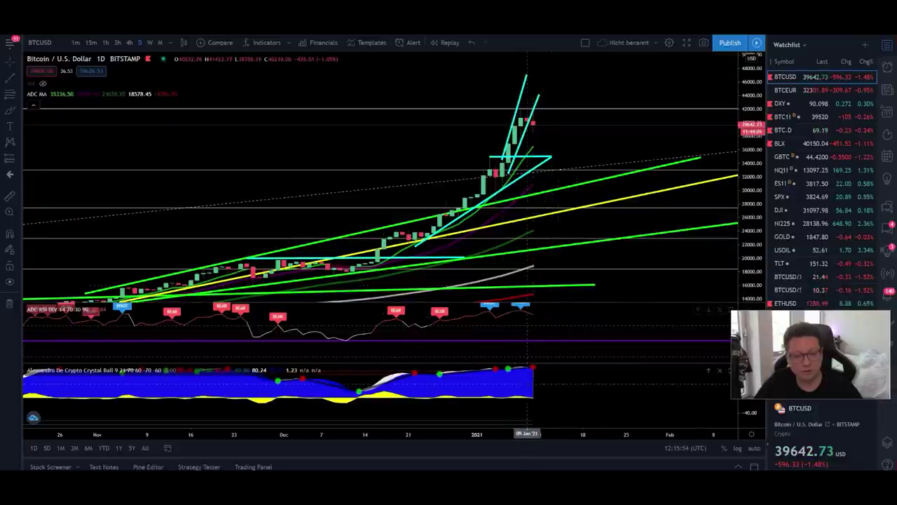
drag(594, 148, 585, 131)
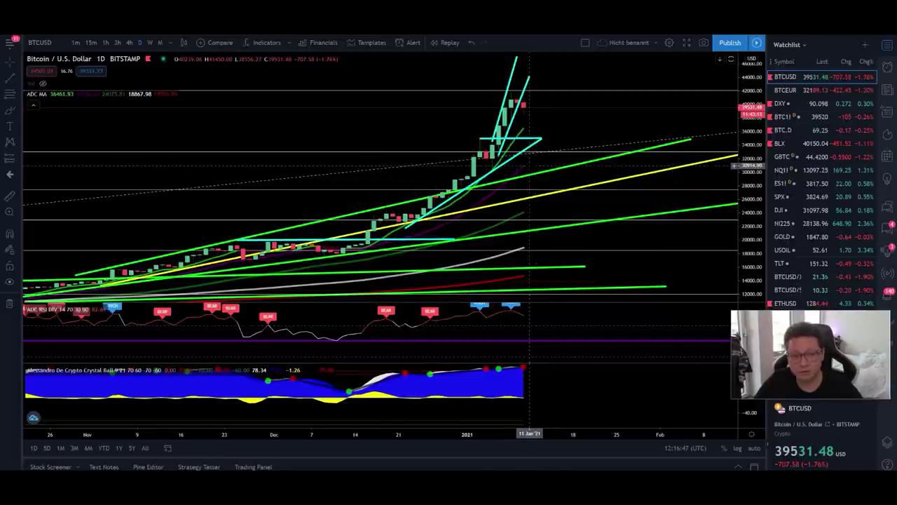
scroll(529, 166, down, 3)
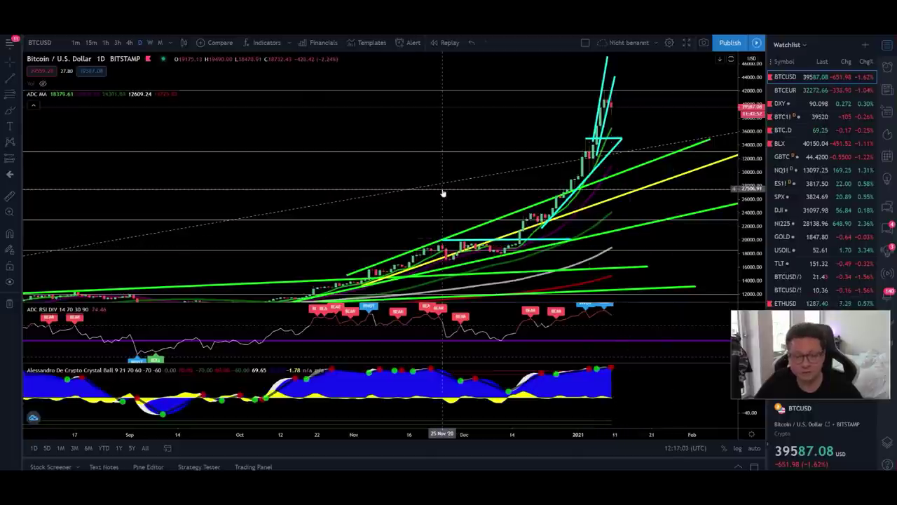
scroll(481, 186, up, 5)
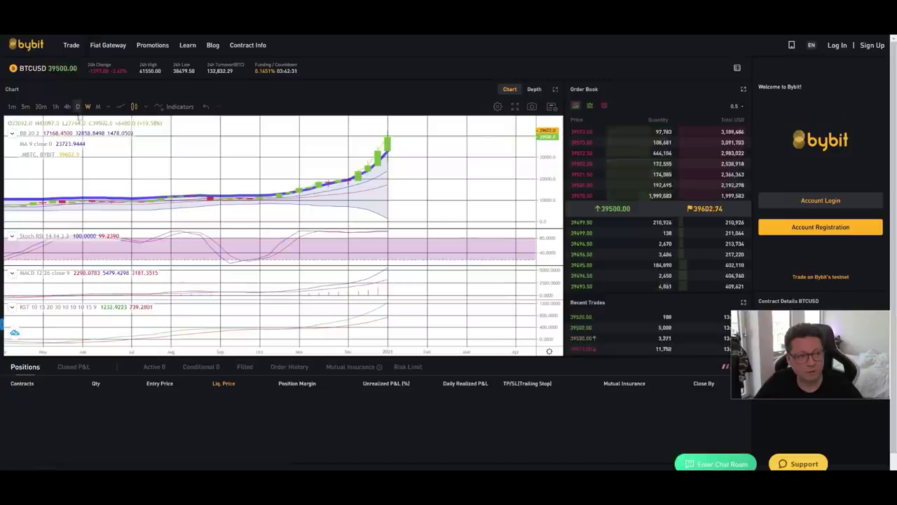
Step: Switch to Bybit, set its BTCUSD chart to the daily interval, and inspect the recent candles against the Bollinger Bands
click(77, 106)
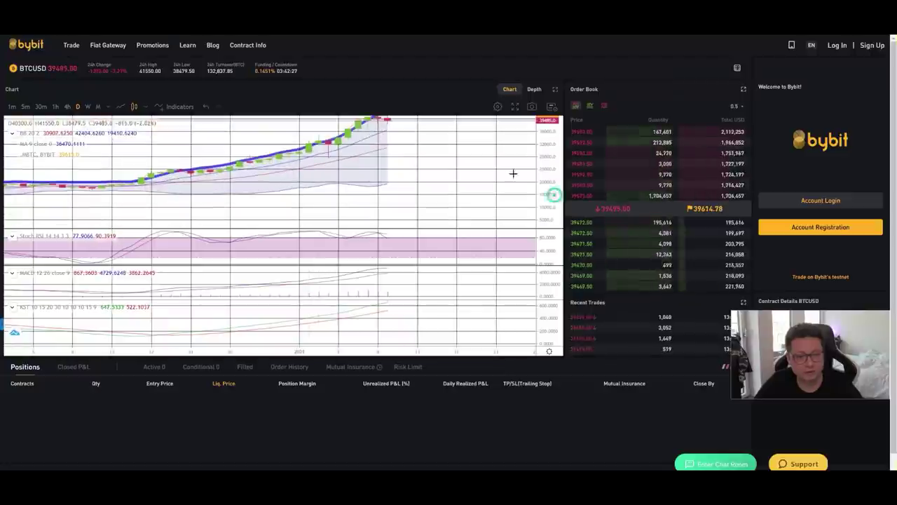
scroll(461, 176, up, 2)
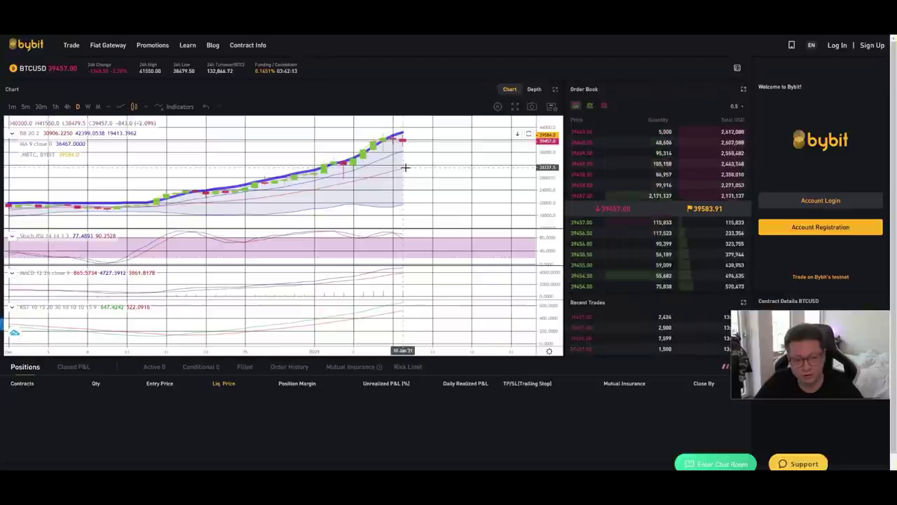
mouse_move(419, 173)
mouse_down()
mouse_move(418, 148)
mouse_move(432, 180)
mouse_up()
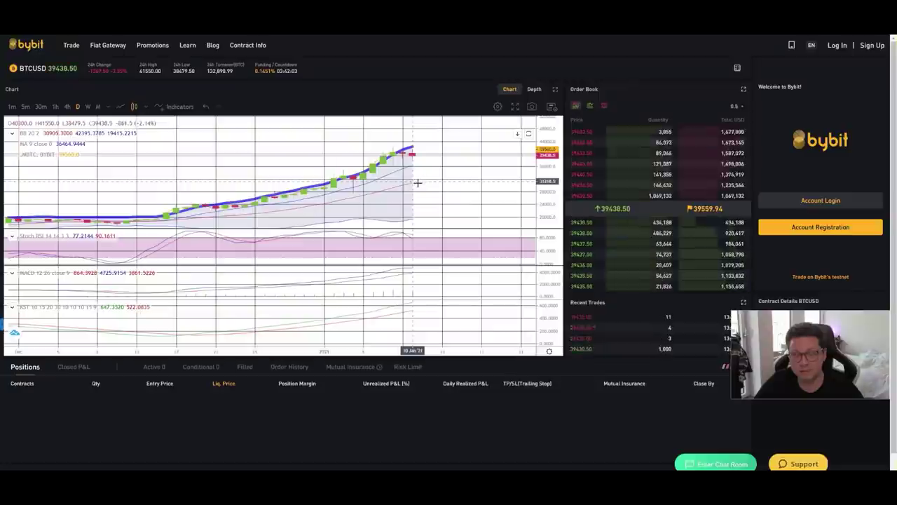
scroll(459, 188, right, 1)
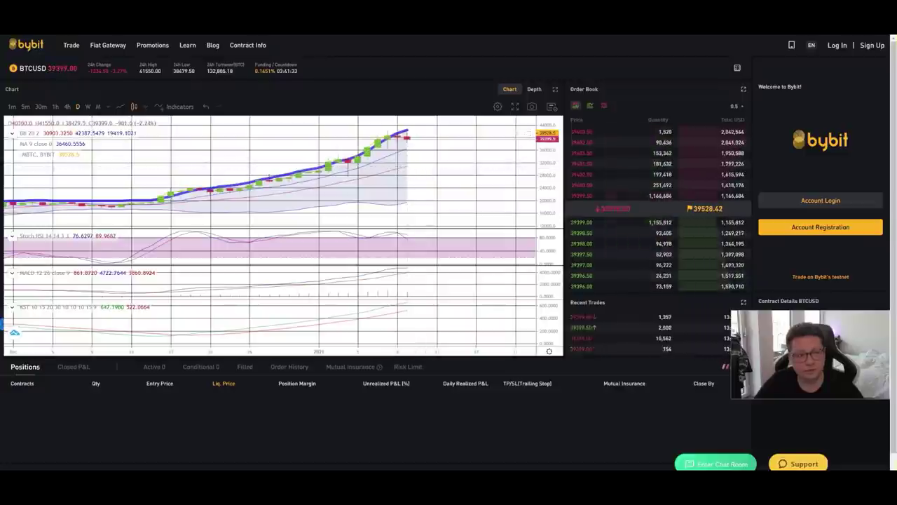
Step: Return to TradingView and set the BTCUSD chart to the 4-hour interval, framing the rally around the start of January 2021
key(alt+Tab)
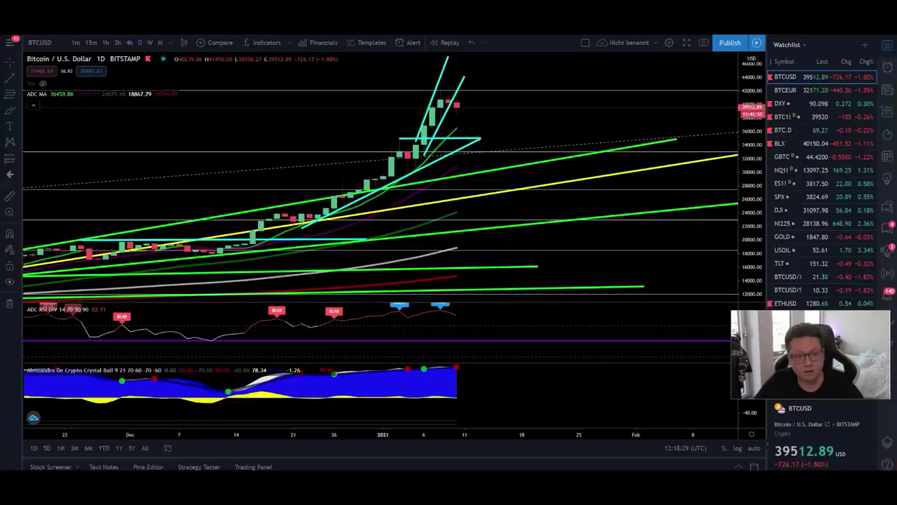
click(129, 42)
drag(588, 228, 526, 182)
scroll(525, 183, down, 3)
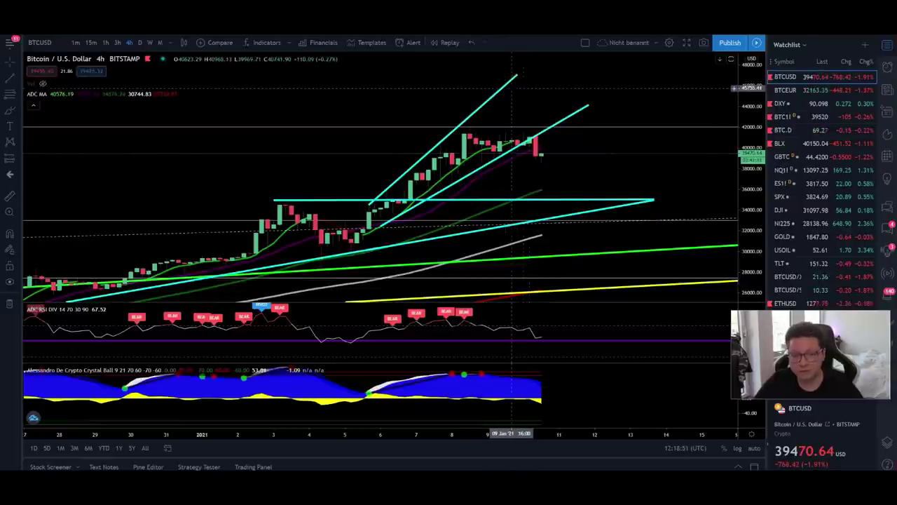
Step: Examine the 4-hour support levels below the current price, including the cyan triangle, the moving averages, and the green and yellow trend lines
drag(524, 150, 506, 123)
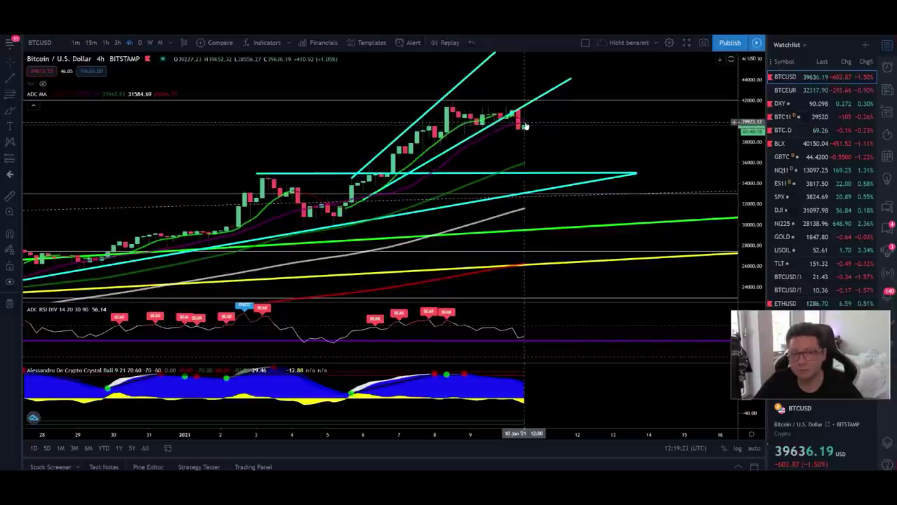
drag(525, 126, 522, 96)
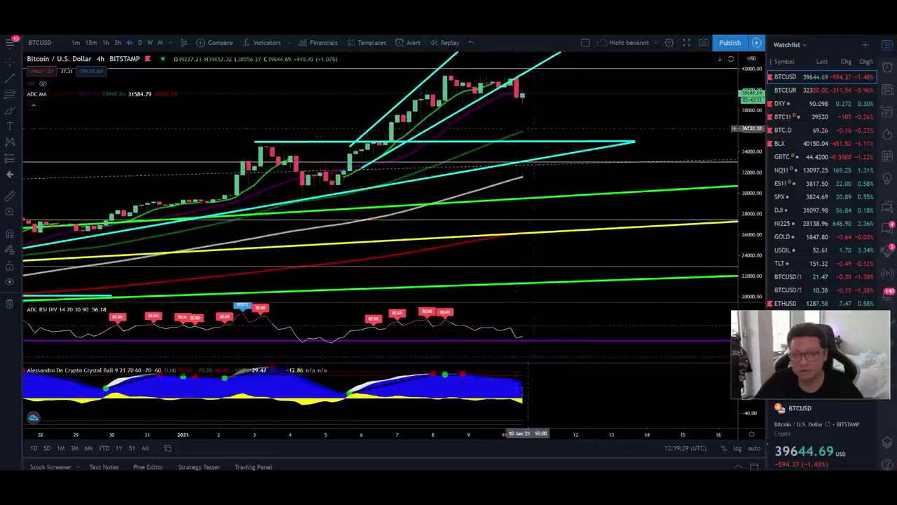
drag(523, 135, 525, 117)
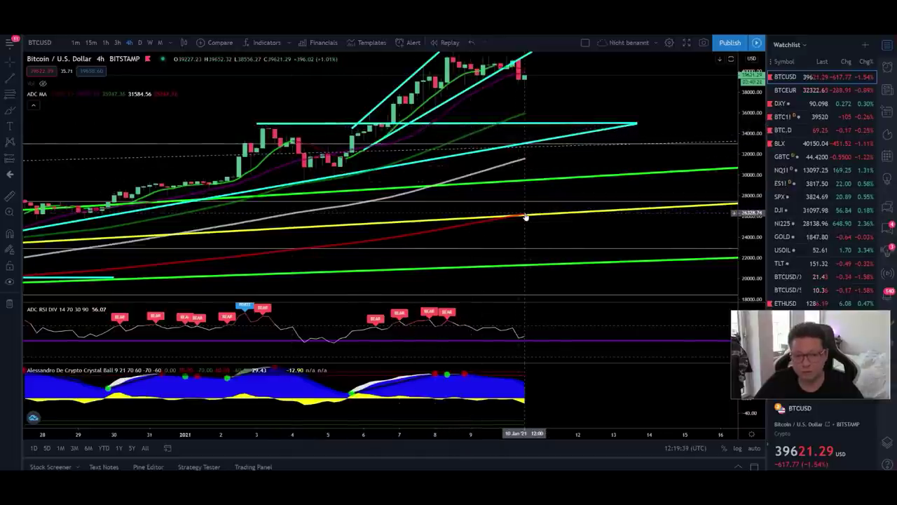
Step: Examine the wider 4-hour range since mid-December 2020, comparing the moving averages with the green, yellow and red support lines below price
scroll(526, 216, down, 5)
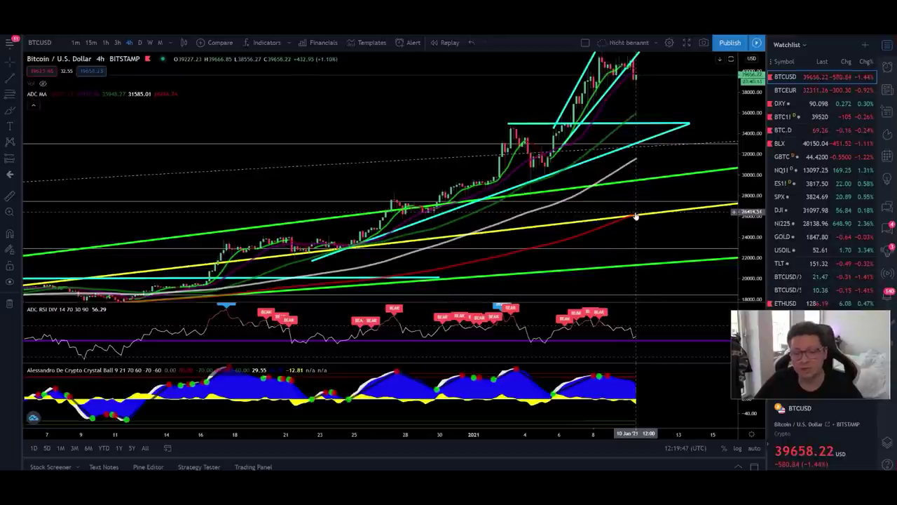
drag(636, 216, 561, 183)
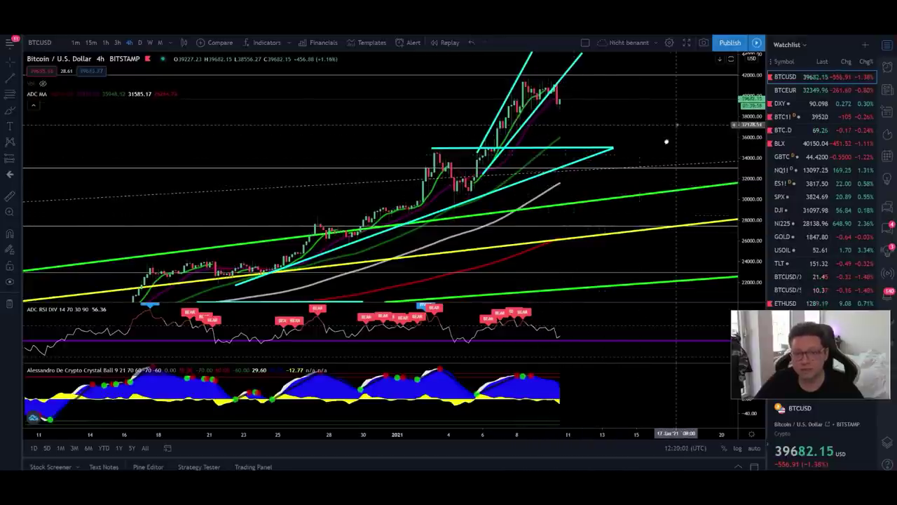
scroll(572, 161, up, 2)
mouse_move(585, 202)
mouse_down()
mouse_move(595, 94)
mouse_move(571, 182)
mouse_up()
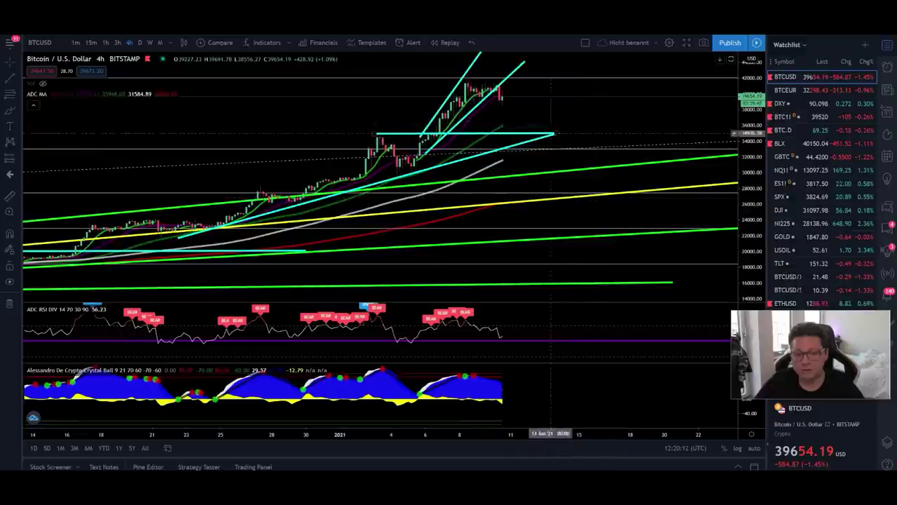
mouse_move(630, 217)
mouse_down()
mouse_move(586, 154)
mouse_move(590, 112)
mouse_up()
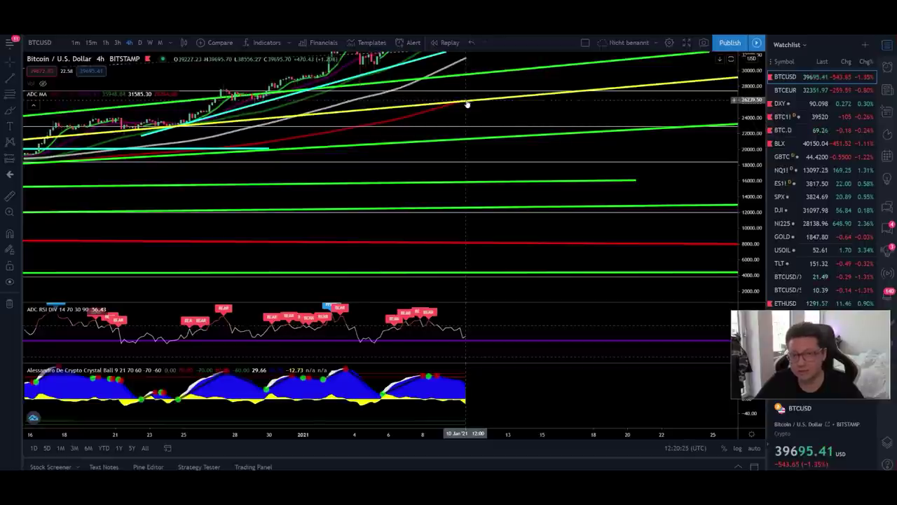
Step: Bring the current 4-hour price back into view and set the price scale to fit the data automatically
drag(598, 94, 614, 225)
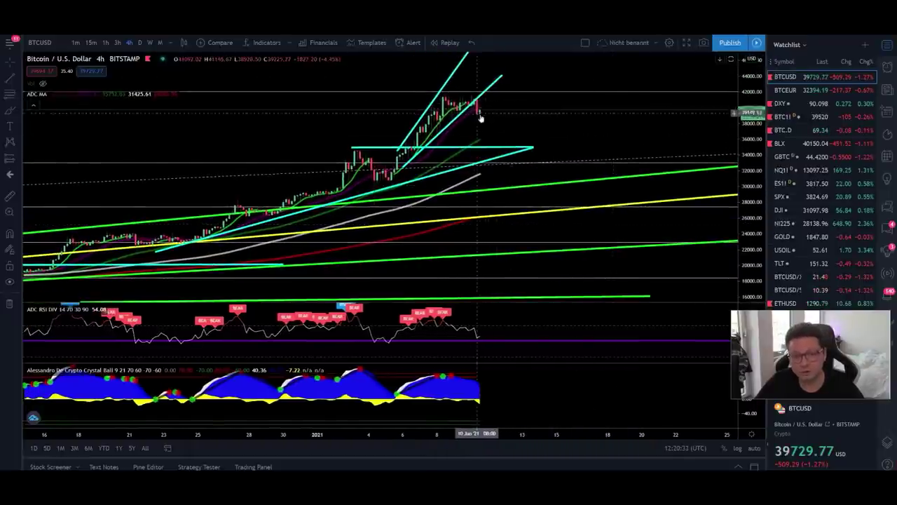
right_click(750, 158)
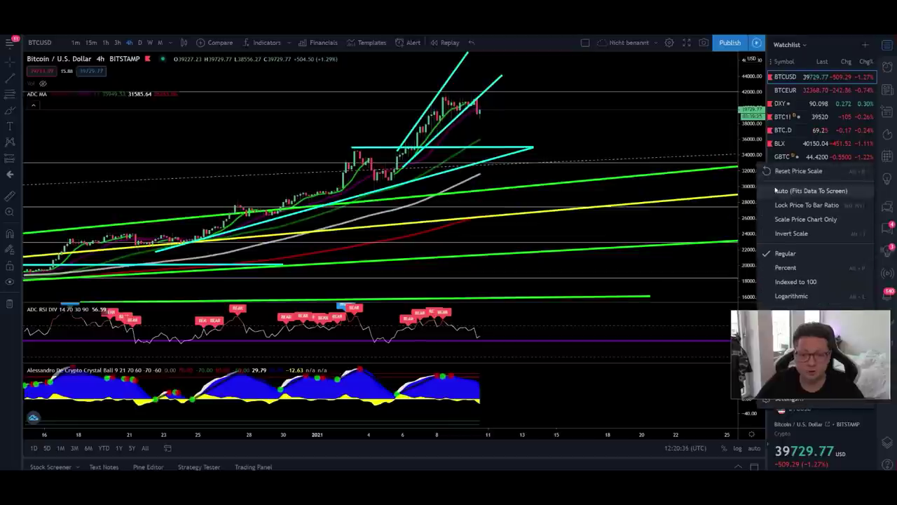
click(806, 192)
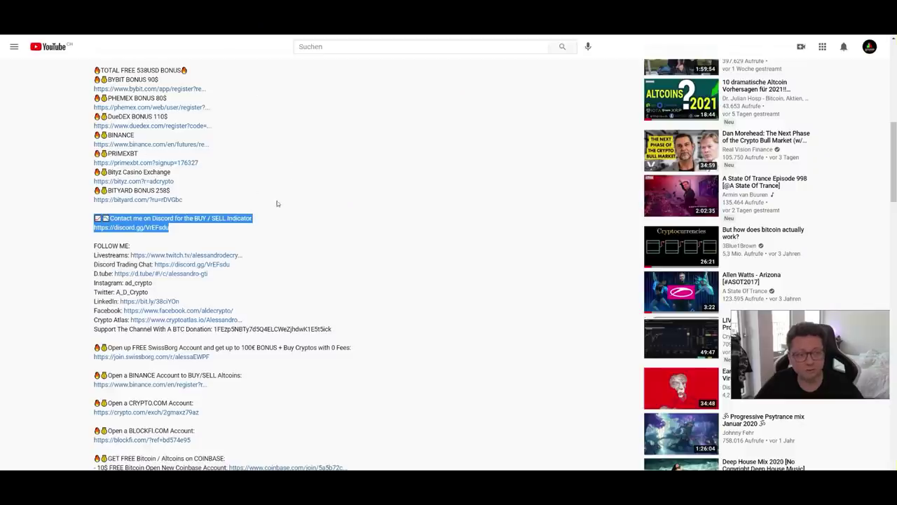
Step: On the YouTube video page, highlight the total free bonus heading with the Bybit and Phemex links in the description
scroll(277, 203, up, 1)
drag(94, 157, 211, 199)
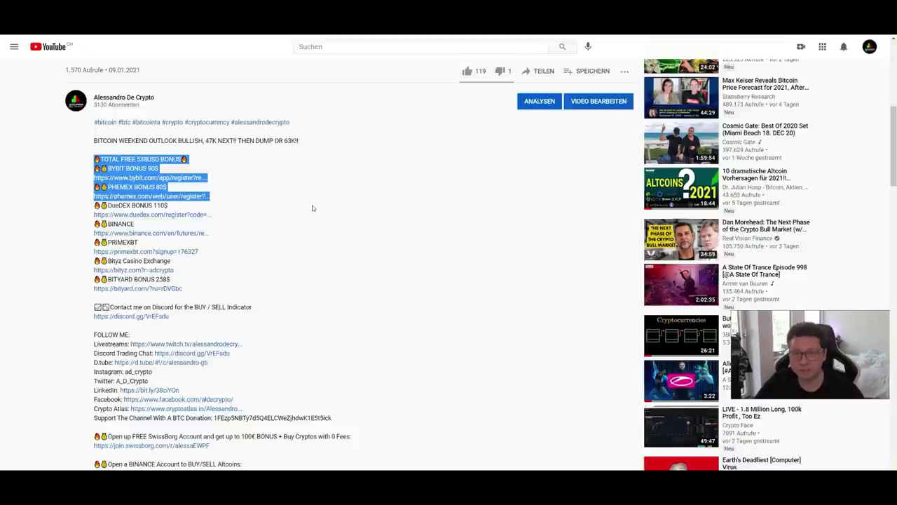
scroll(313, 208, up, 5)
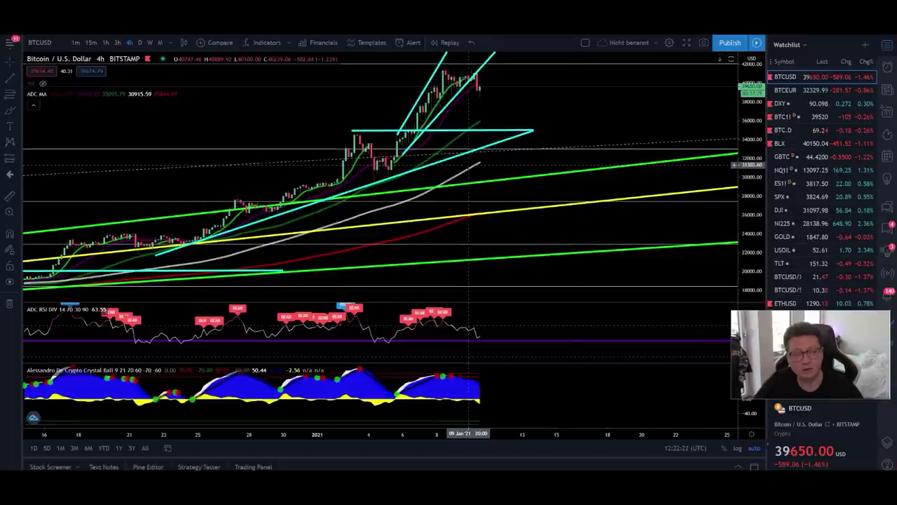
Step: Shift the 4-hour chart, return to YouTube to highlight the PrimeXBT link in the description, and view PrimeXBT's Covesting rating list
drag(626, 153, 625, 184)
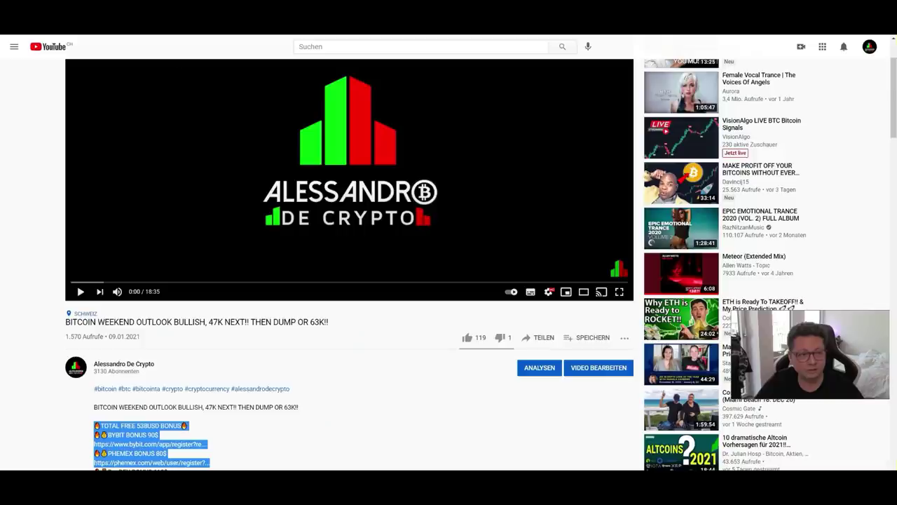
scroll(107, 229, down, 5)
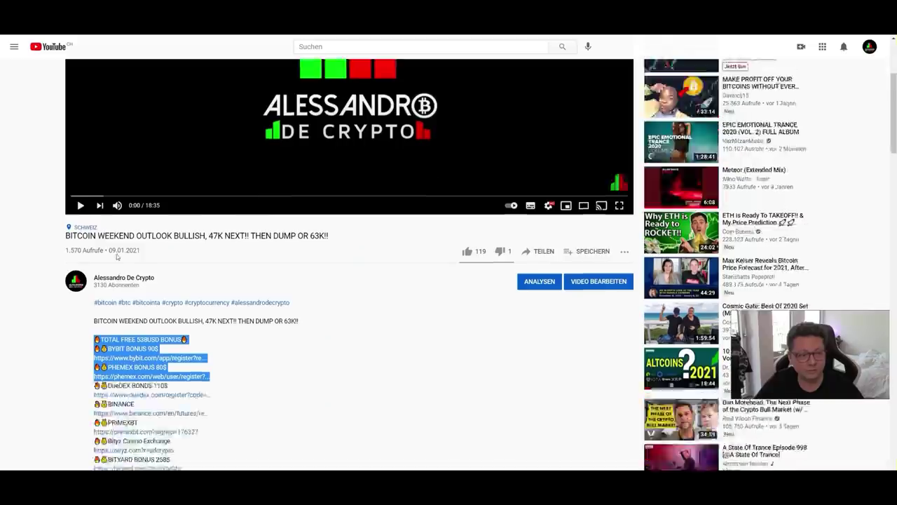
drag(95, 195, 211, 209)
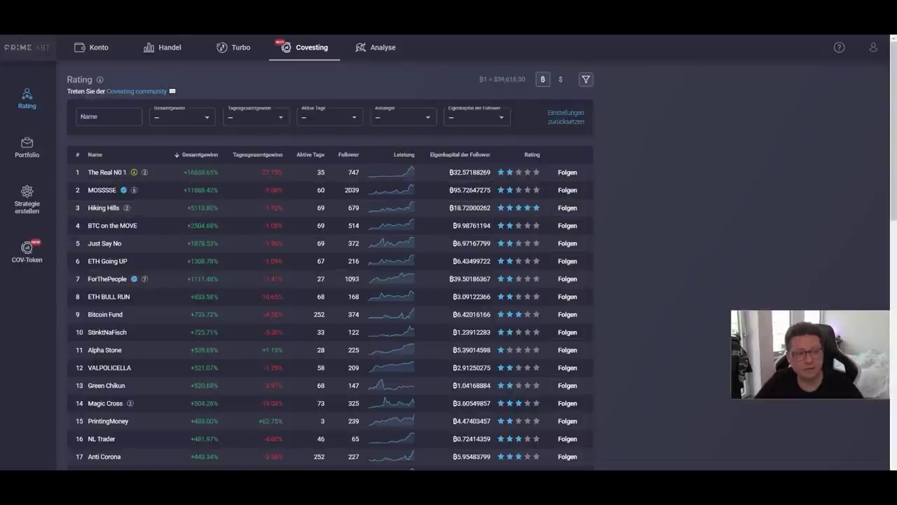
Step: Switch back to TradingView and examine the 4-hour price against the cyan triangle and supports, compressing the price scale to show more levels
key(alt+Tab)
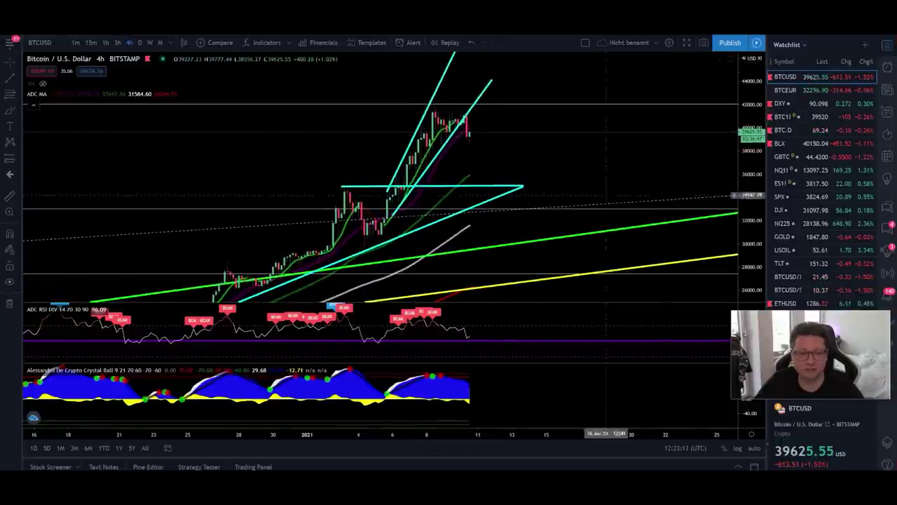
scroll(652, 190, up, 3)
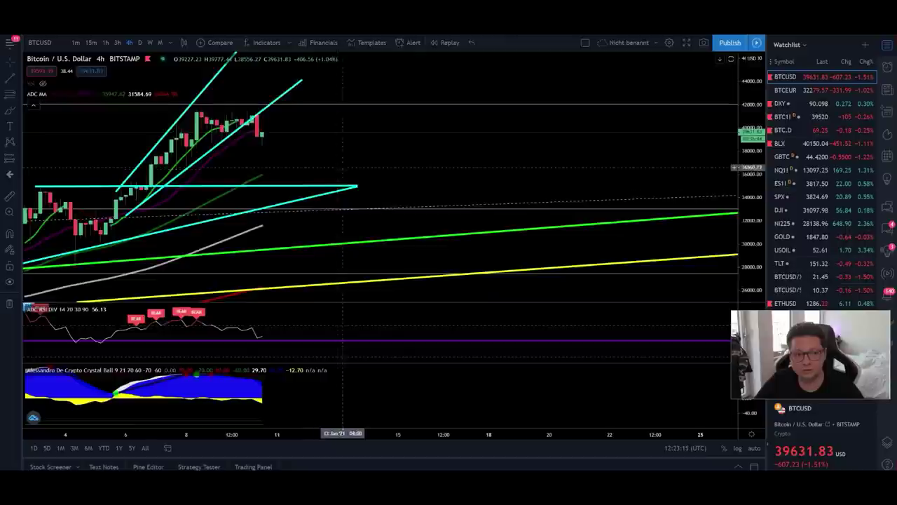
drag(342, 168, 391, 224)
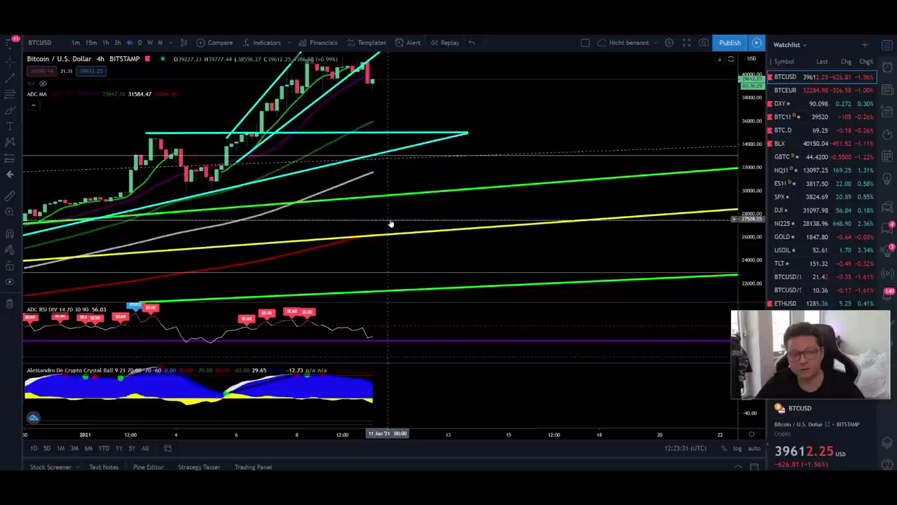
drag(752, 128, 749, 170)
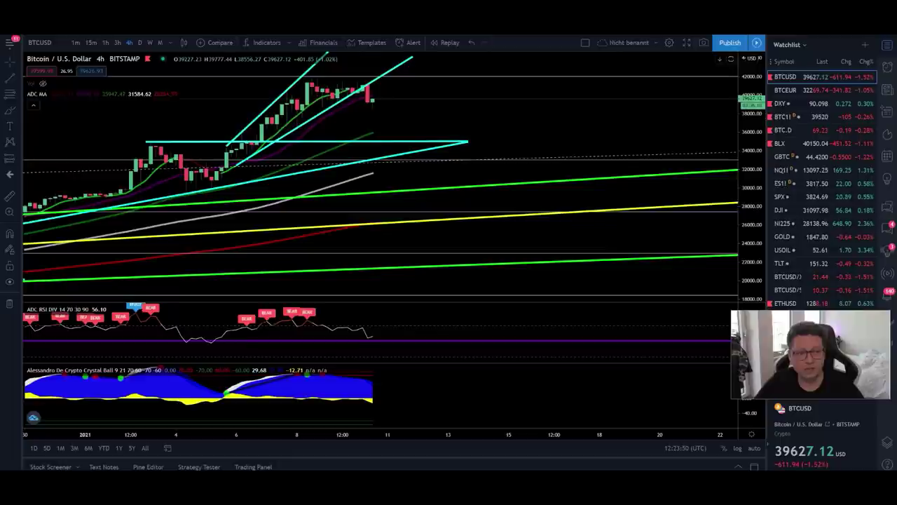
Step: Switch to the YouTube video page and point out its like and dislike ratings above the description
key(alt+Tab)
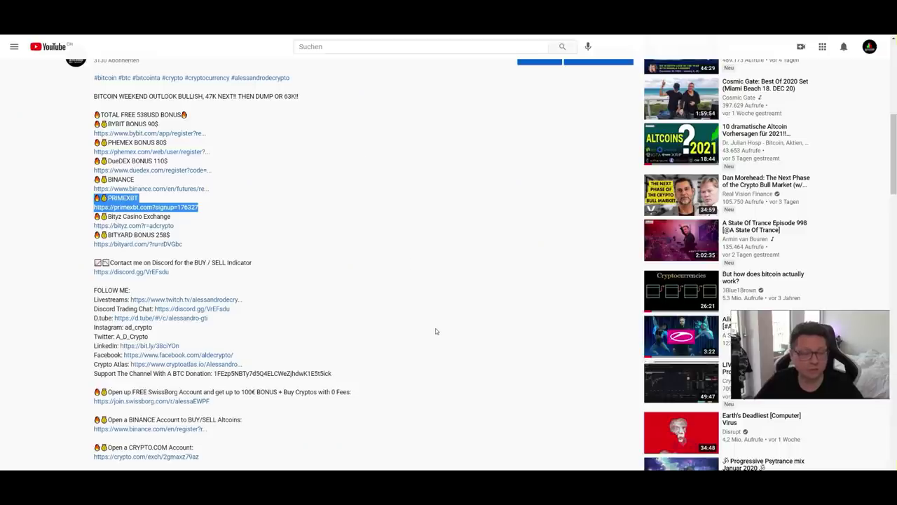
scroll(435, 330, up, 5)
scroll(436, 330, down, 2)
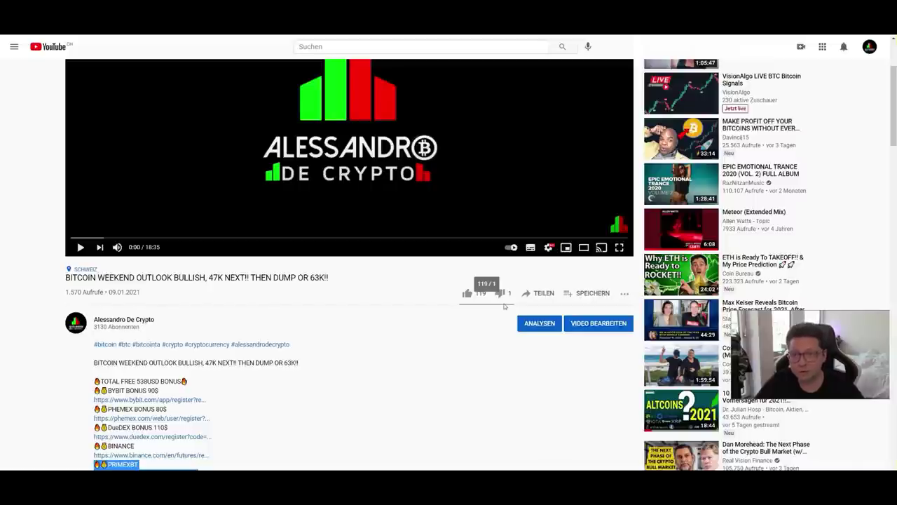
scroll(385, 300, down, 3)
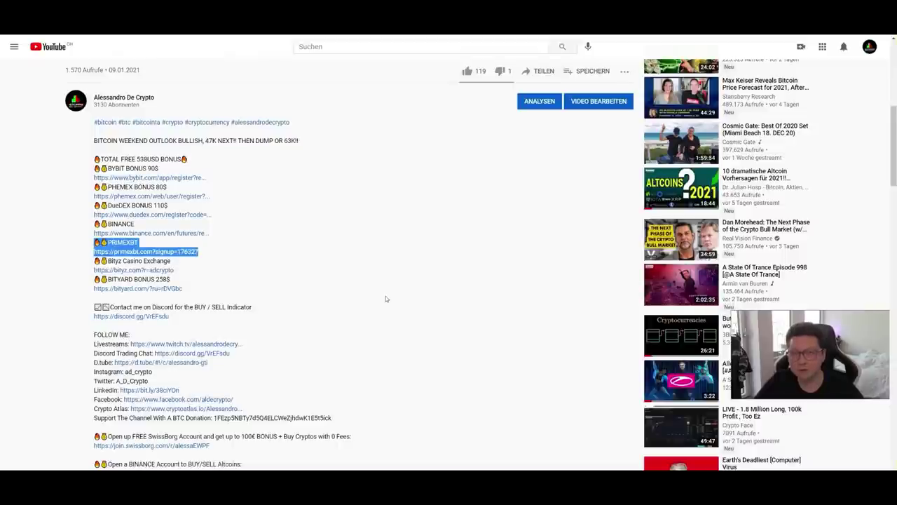
Step: Review the account, mining and social links in the video description, highlight the Discord Trading Chat line, and return to the video player
click(386, 299)
scroll(385, 299, down, 3)
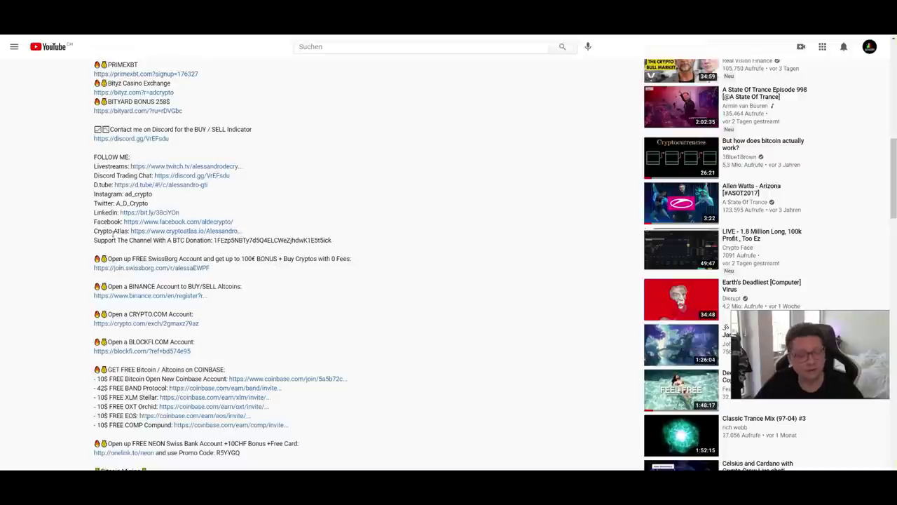
scroll(176, 276, down, 3)
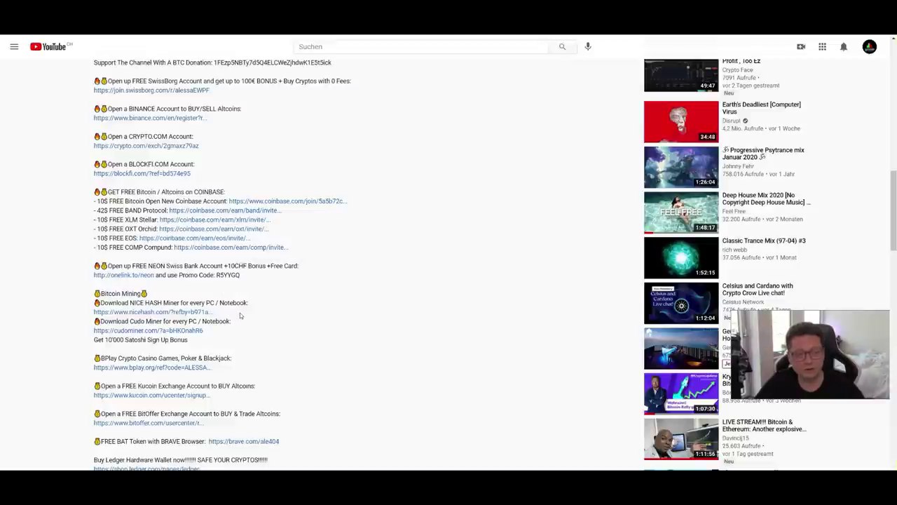
scroll(240, 315, up, 5)
drag(94, 309, 236, 312)
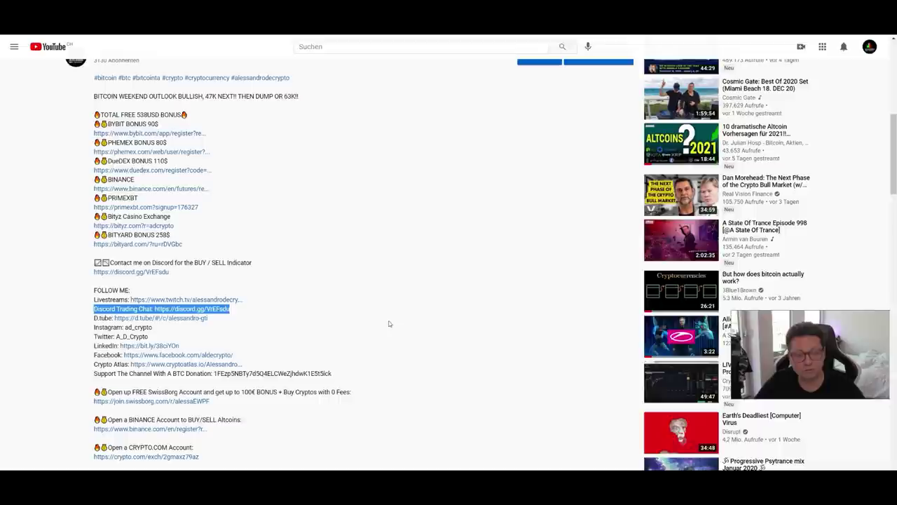
scroll(390, 324, up, 6)
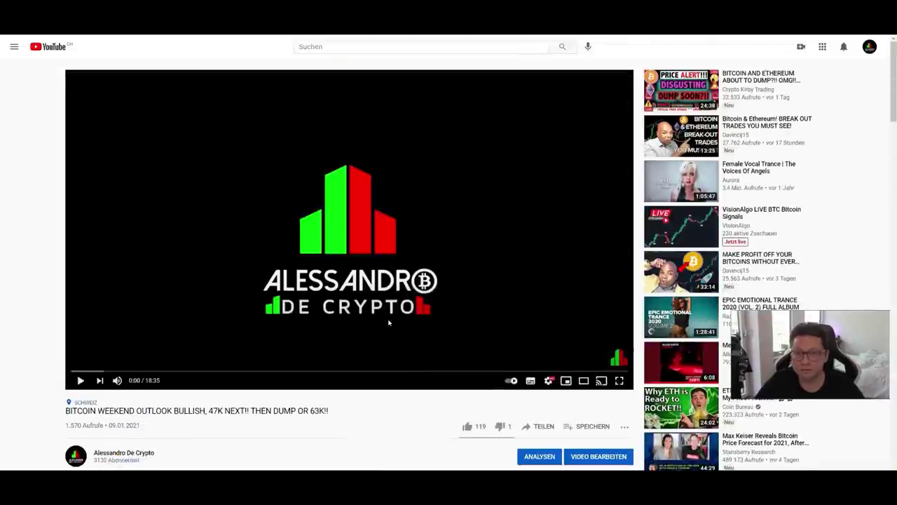